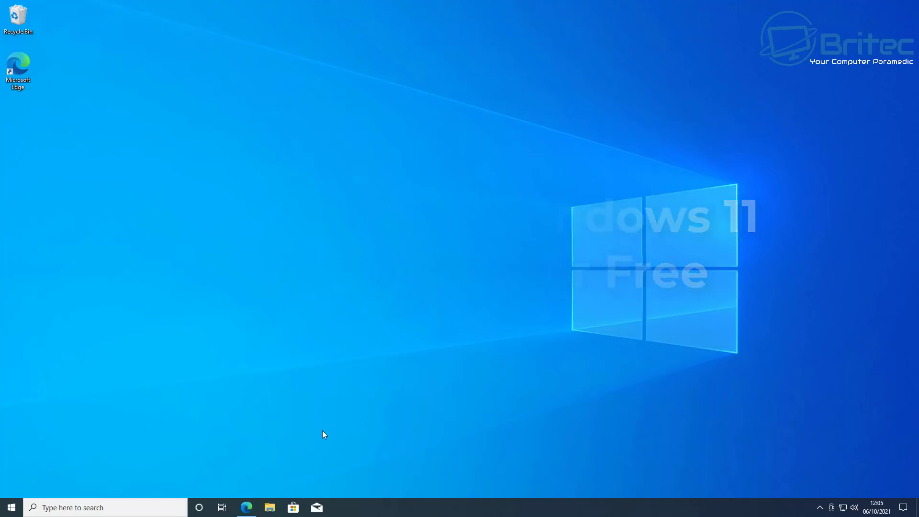
- Open Windows Update in the system settings and start installing the optional 2021-09 Cumulative Update Preview (KB5005611)
left_click(11, 506)
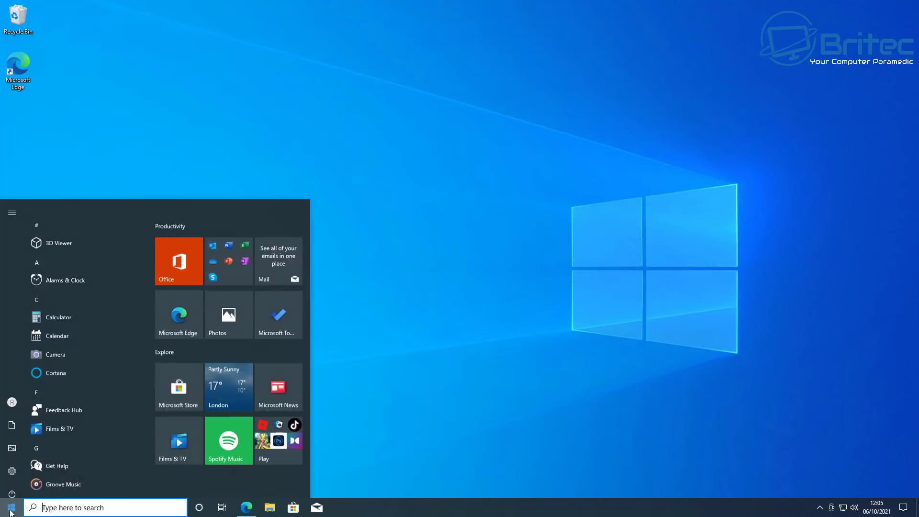
left_click(11, 464)
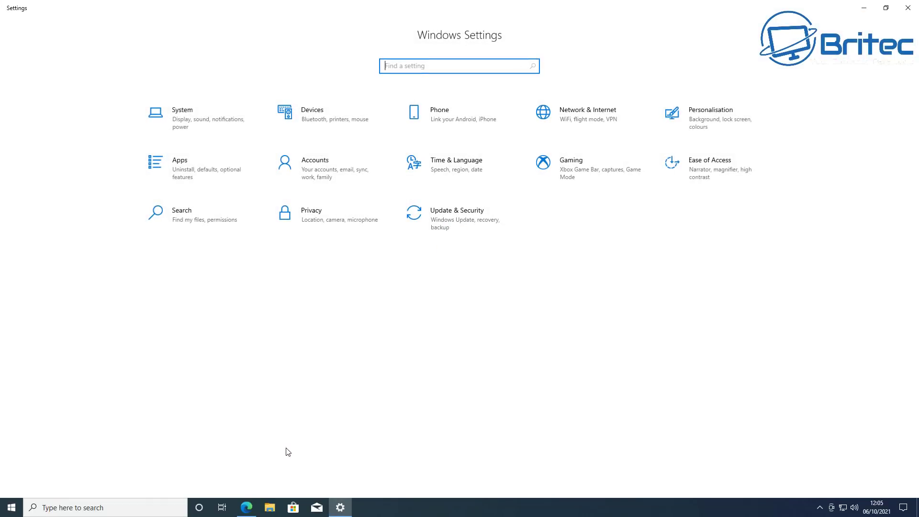
left_click(464, 224)
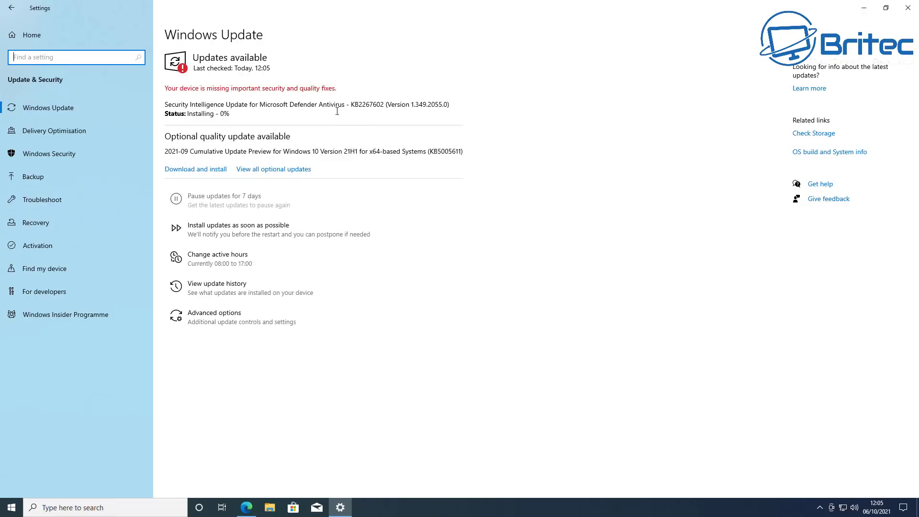
left_click(209, 111)
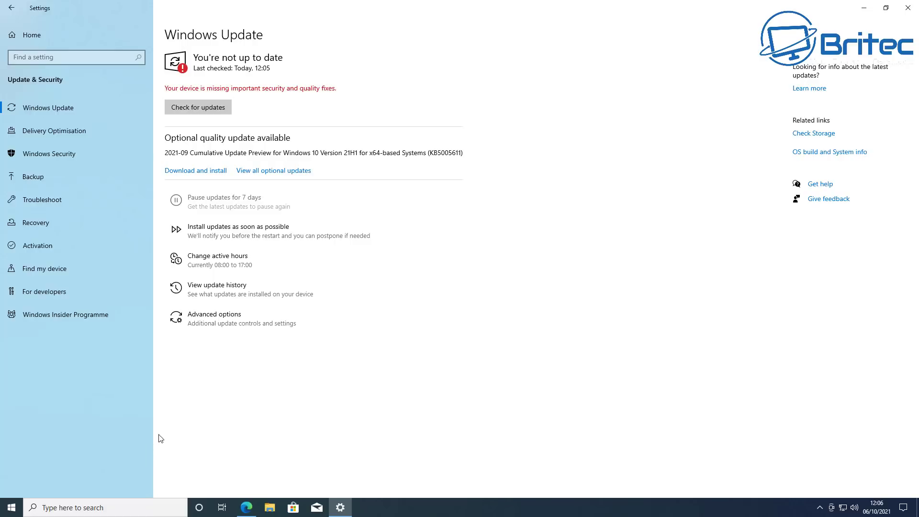
left_click(215, 172)
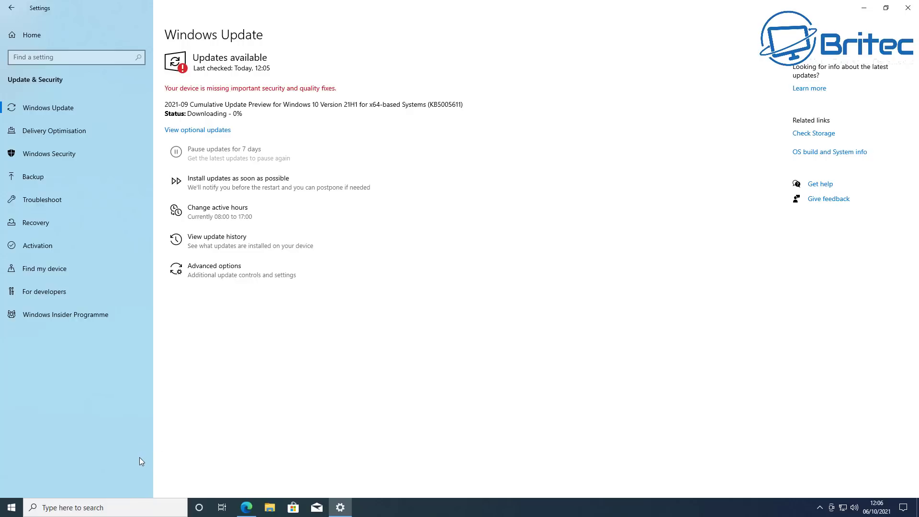
- Review the optional driver updates offered, then return to the main Windows Update page
left_click(173, 131)
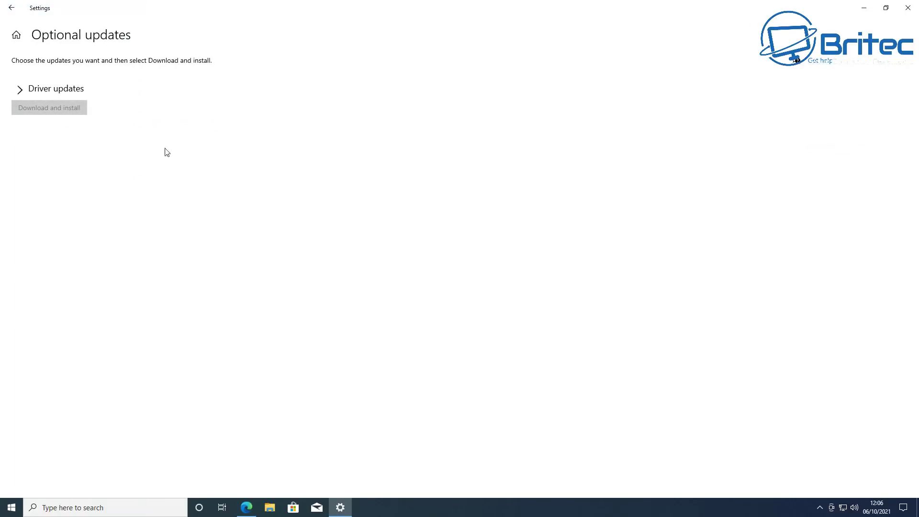
left_click(20, 89)
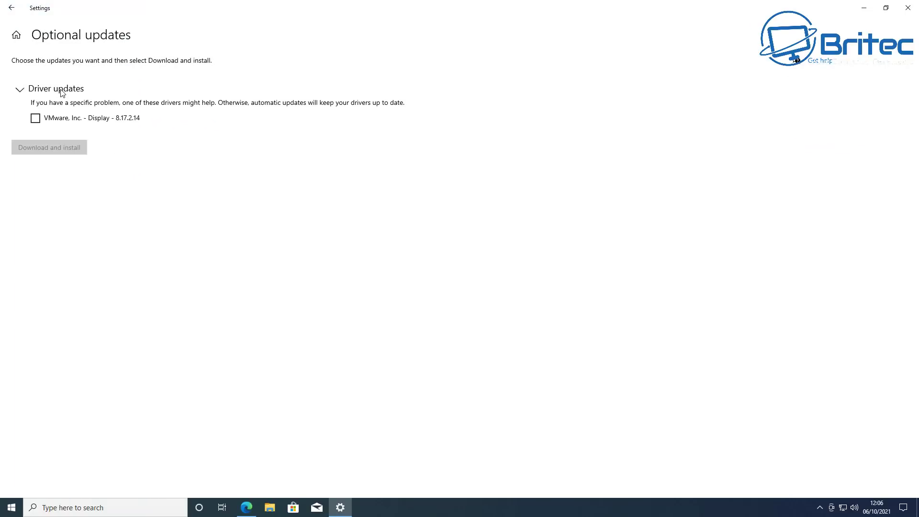
left_click(20, 91)
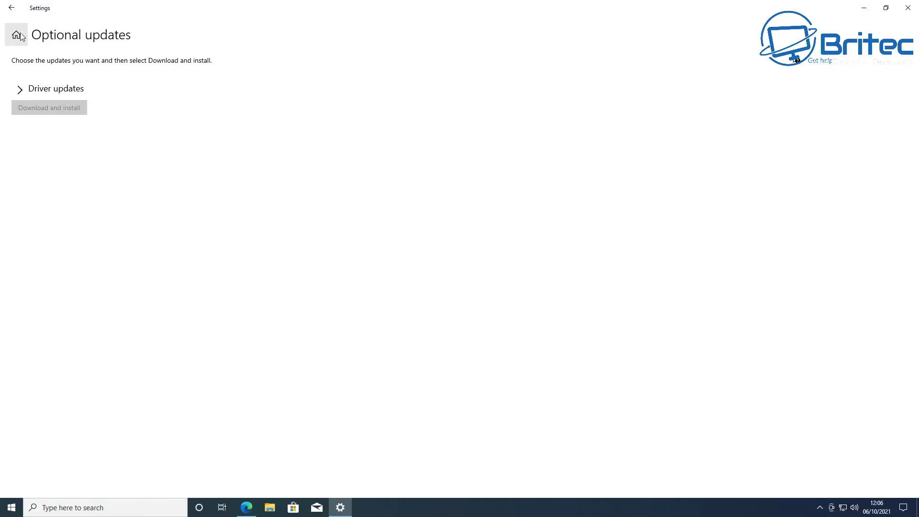
left_click(15, 10)
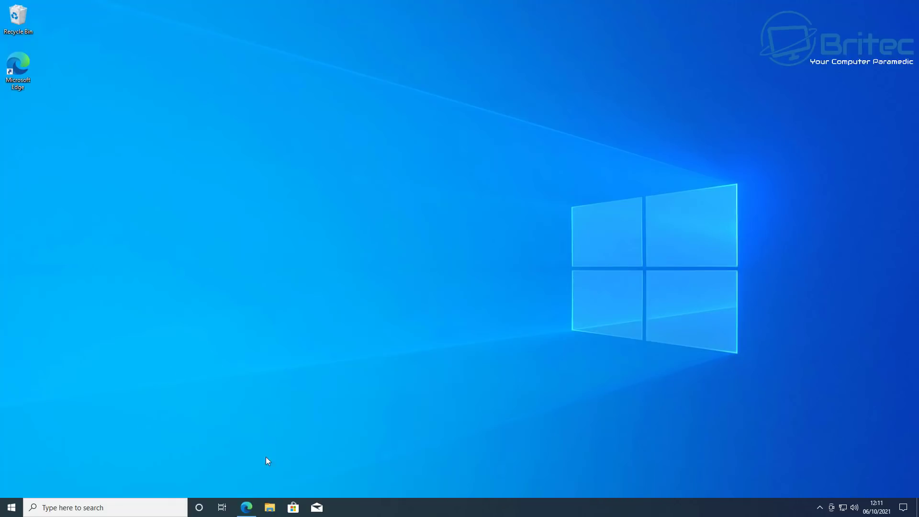
- In Microsoft Edge, clear the cookie banner on the Download Windows 11 page and download the Windows 11 Installation Assistant
left_click(246, 507)
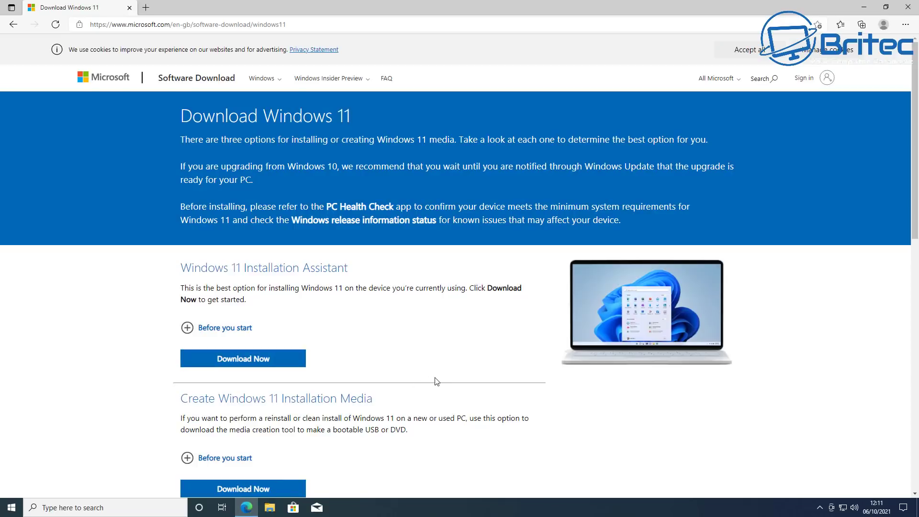
left_click(761, 79)
left_click(755, 54)
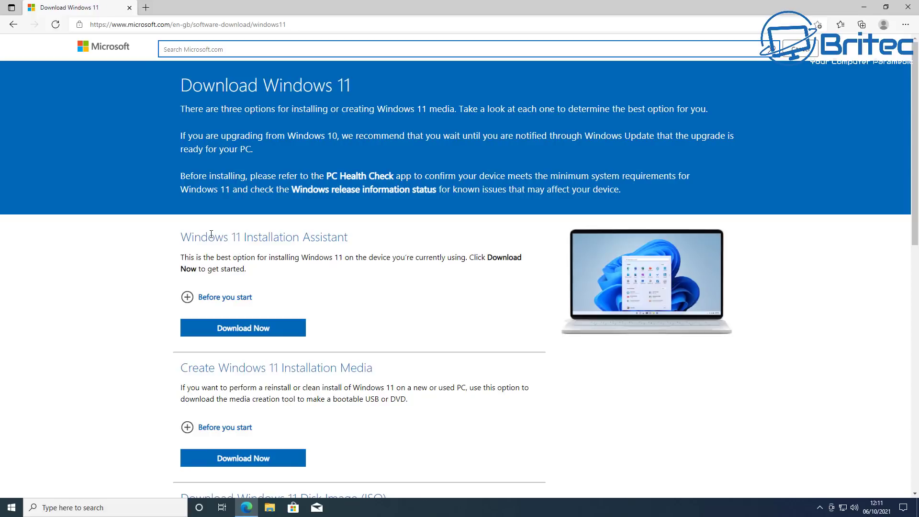
left_click(266, 328)
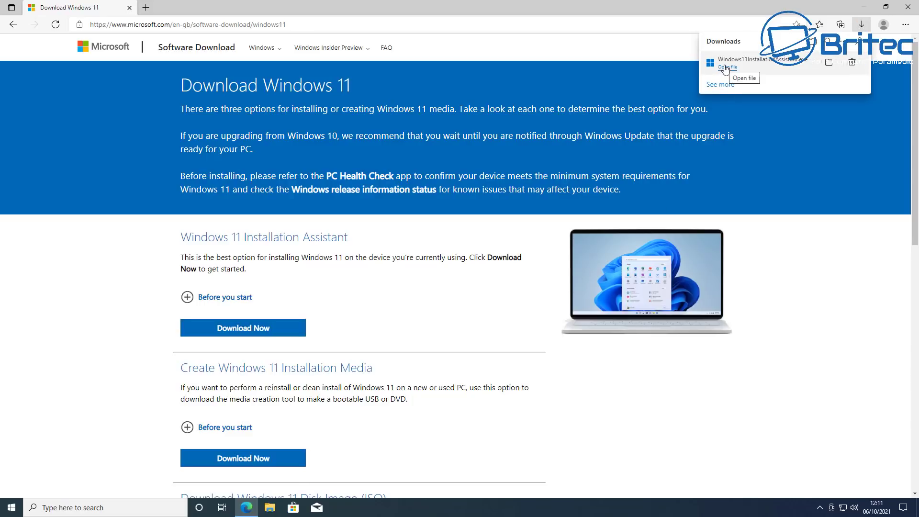
- Run the downloaded Windows 11 Installation Assistant, allow it to make changes to the device, and minimise the browser
left_click(726, 67)
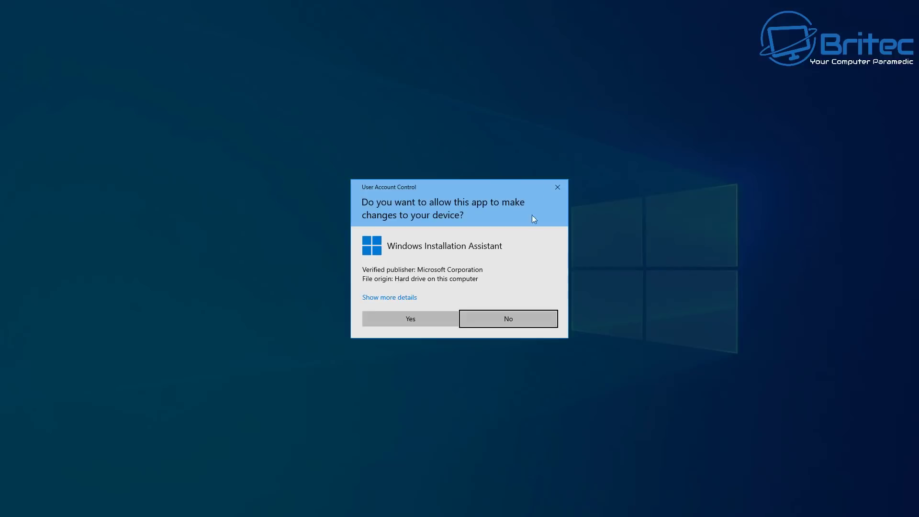
left_click(401, 317)
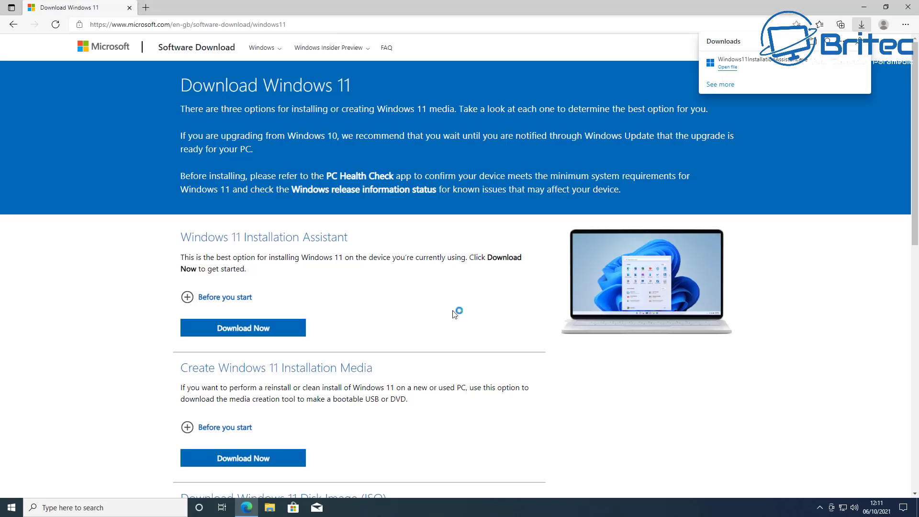
left_click(864, 8)
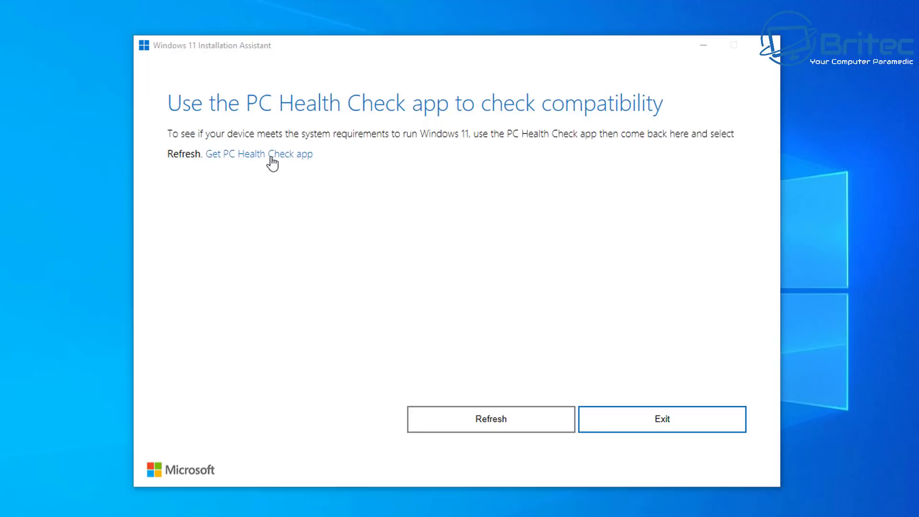
- Get the PC Health Check app through the Installation Assistant's link and install it, accepting the licence agreement
left_click(289, 158)
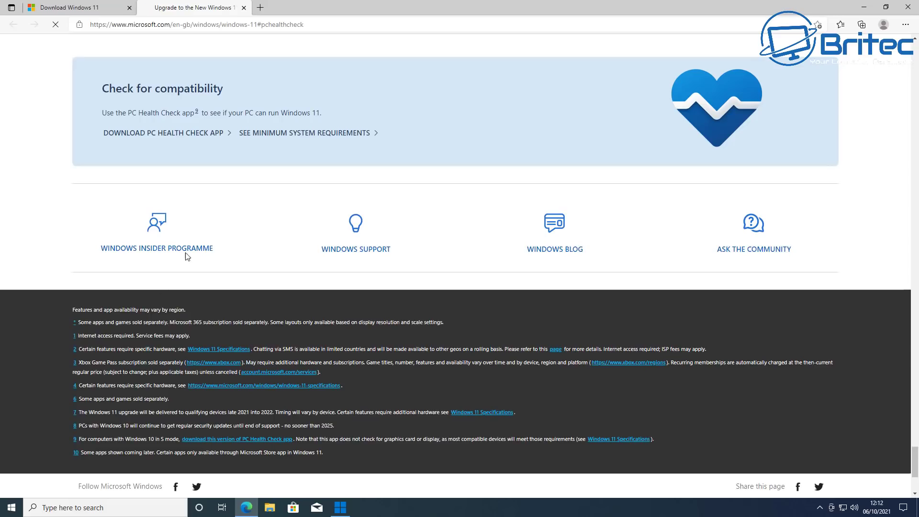
left_click(167, 134)
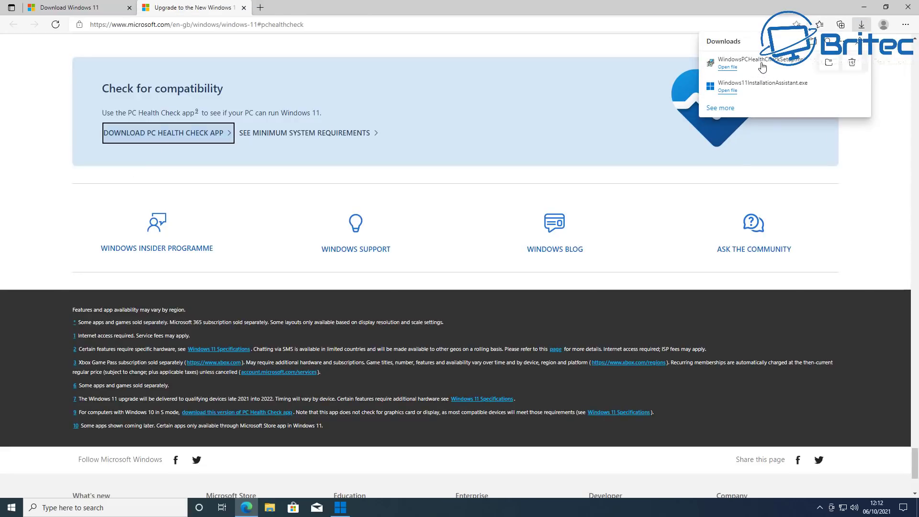
left_click(763, 67)
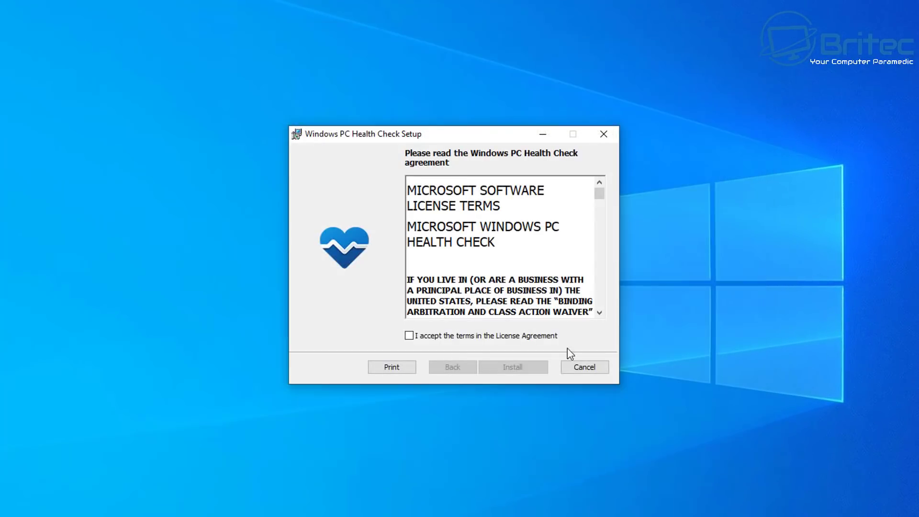
left_click(409, 336)
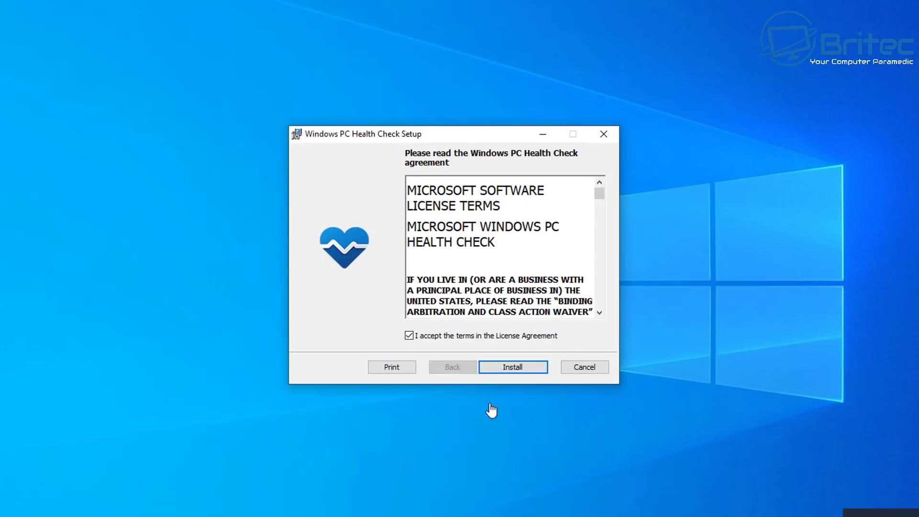
left_click(513, 367)
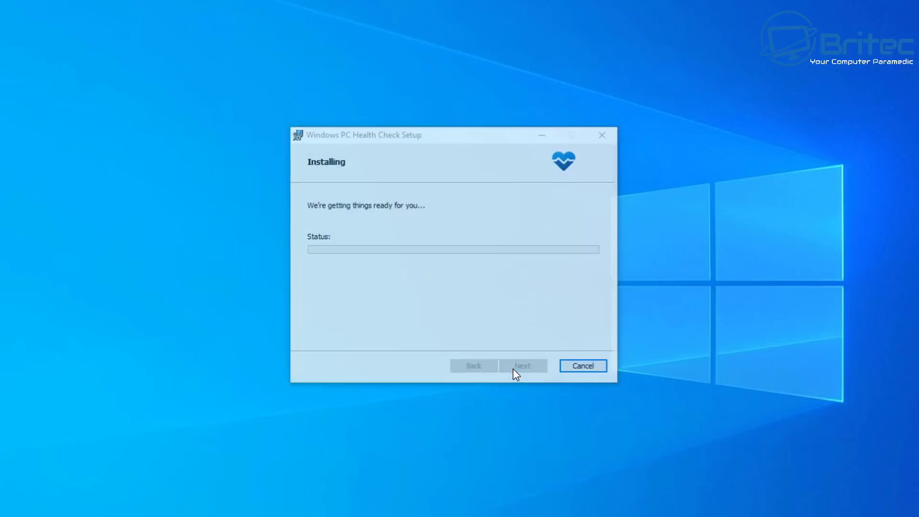
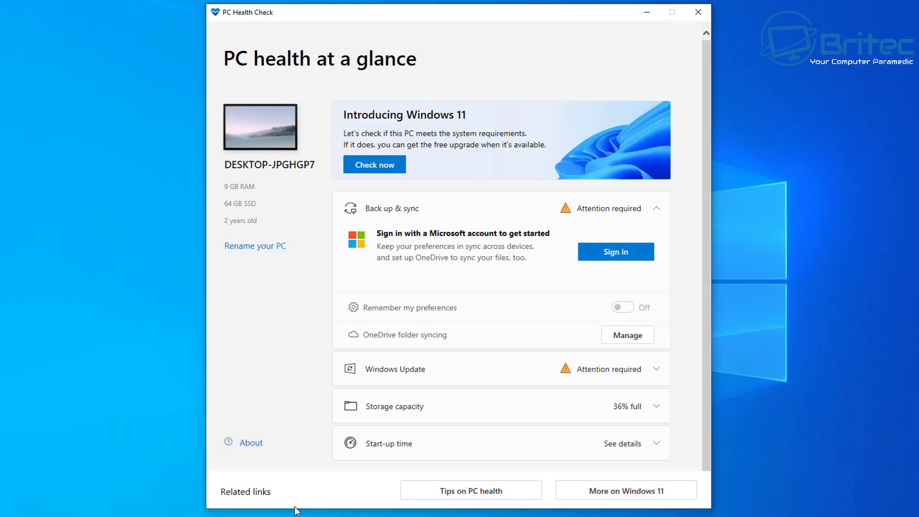
- Check the PC's Windows 11 compatibility in PC Health Check and look through all the requirement results
left_click(372, 172)
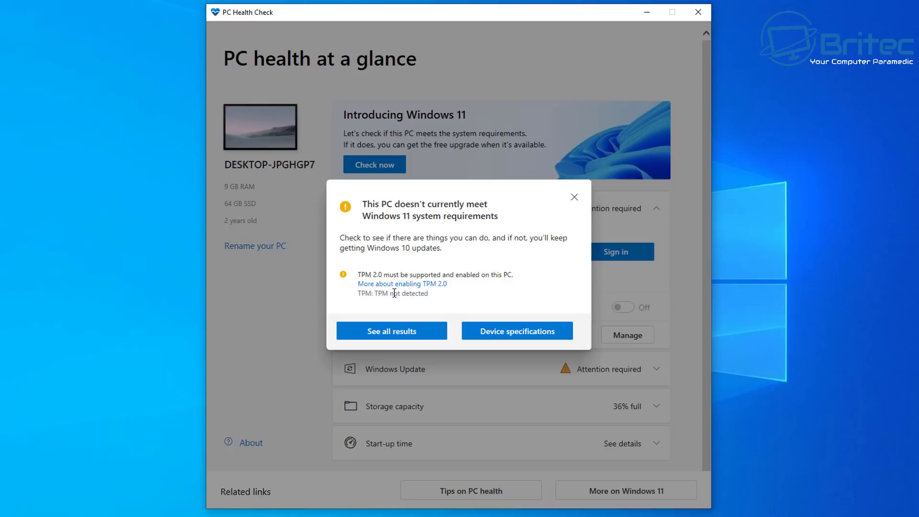
left_click(398, 330)
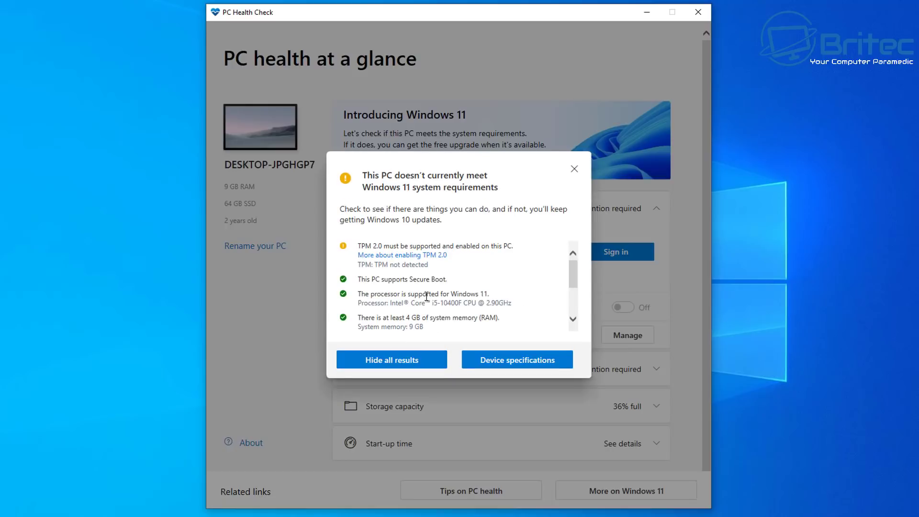
scroll(427, 297, "down", 3)
scroll(427, 300, "up", 3)
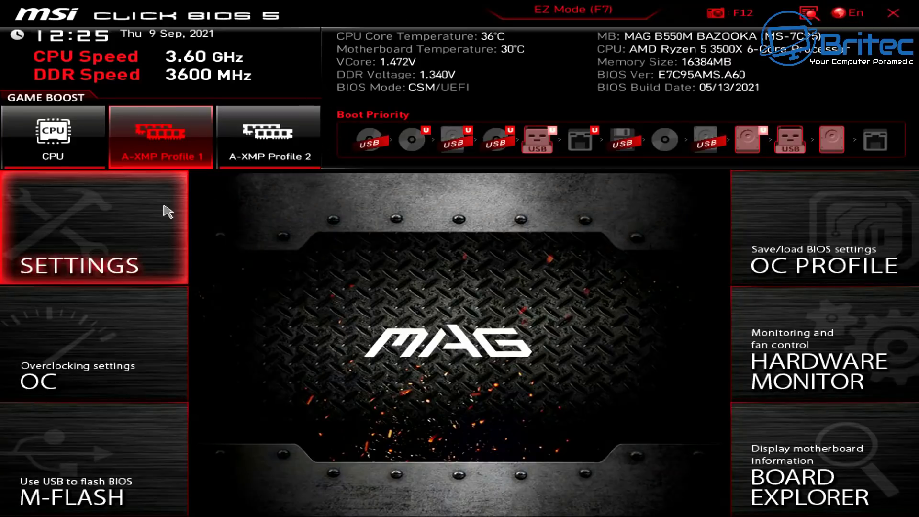
- In MSI Click BIOS 5, set the Boot mode select option to UEFI in the boot settings
left_click(88, 251)
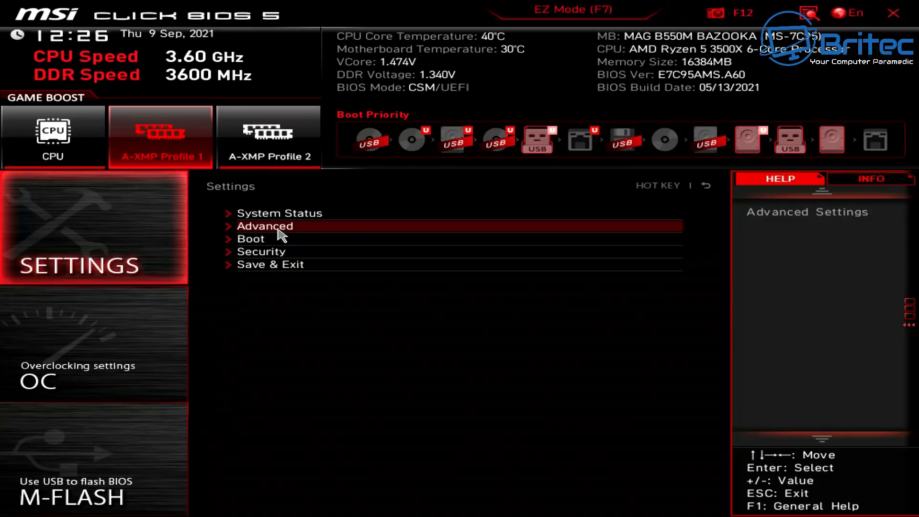
left_click(278, 252)
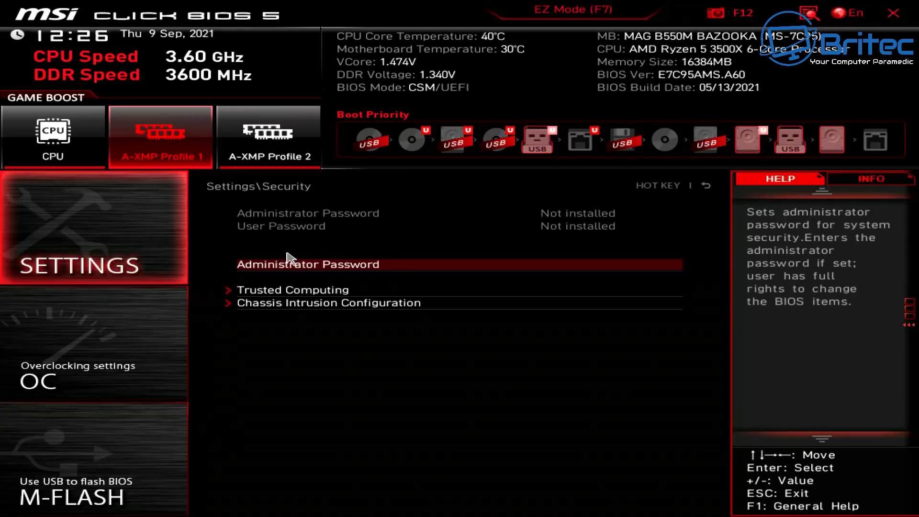
right_click(175, 223)
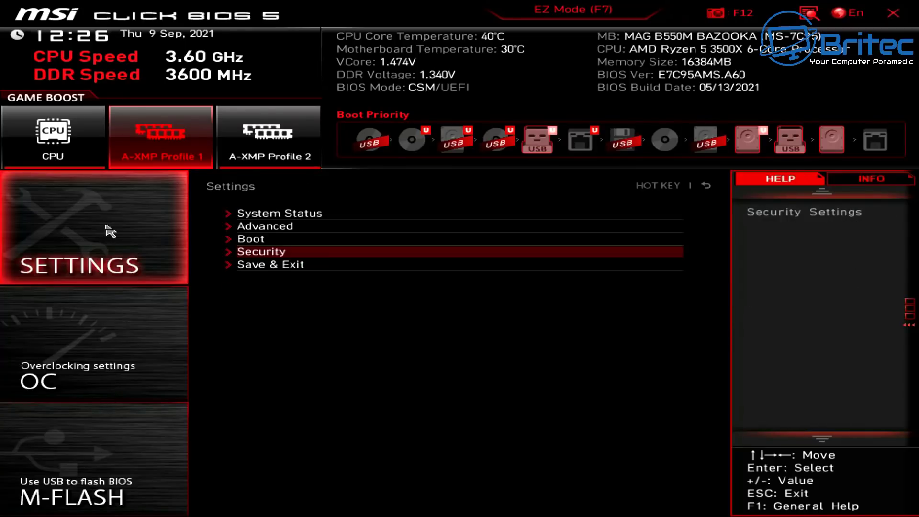
left_click(256, 242)
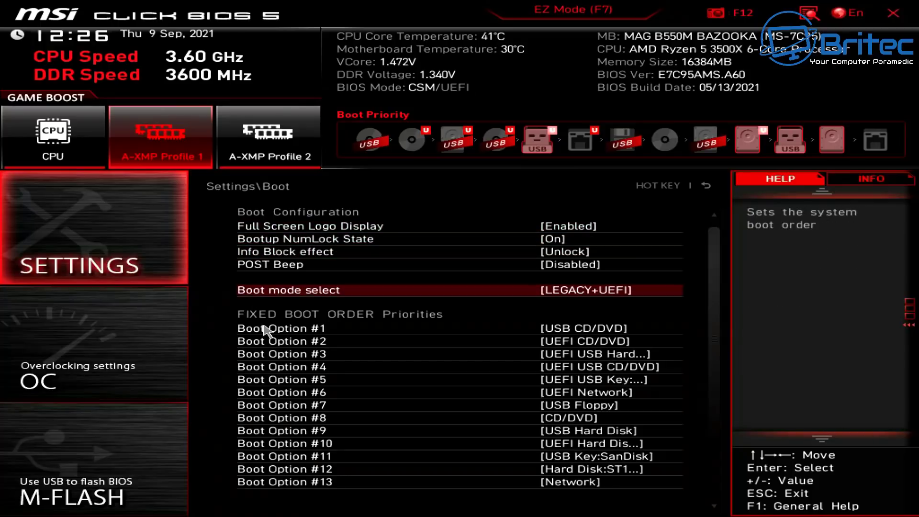
left_click(558, 291)
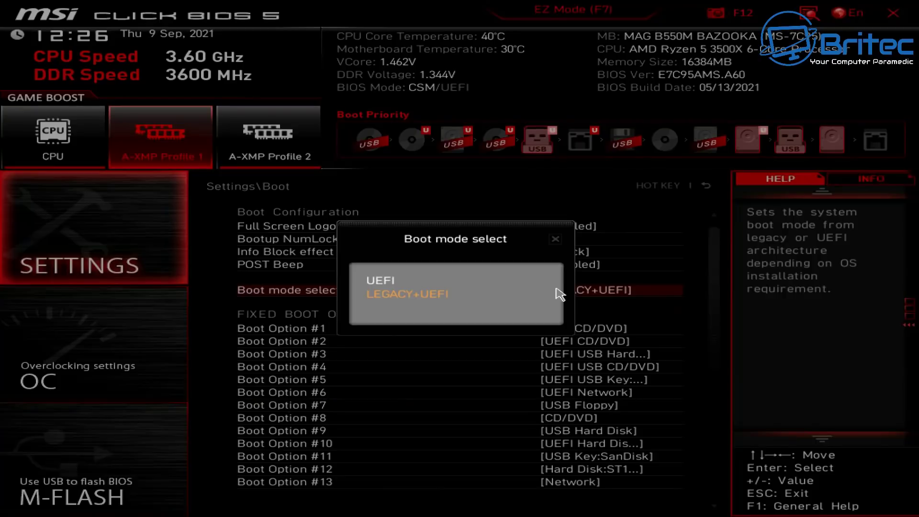
left_click(441, 284)
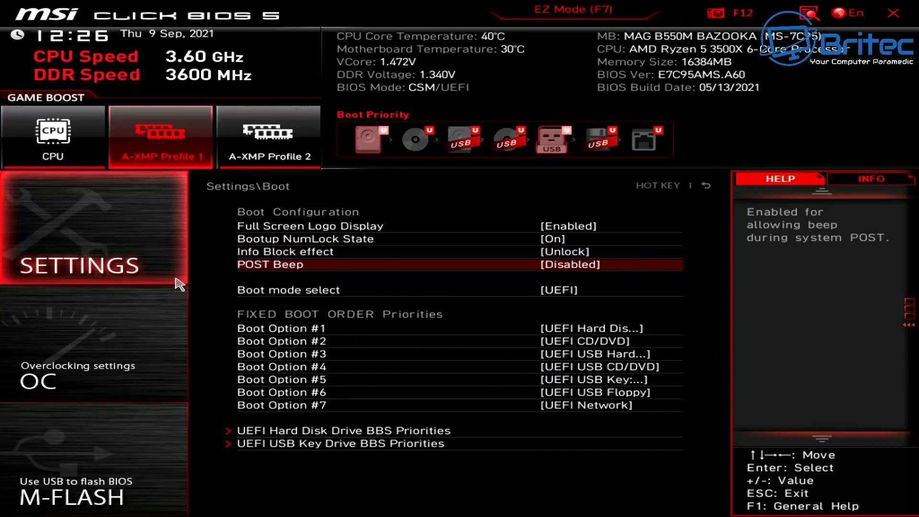
- Set BIOS UEFI/CSM Mode to UEFI in the advanced Windows OS Configuration and view the GOP information
left_click(118, 250)
left_click(283, 228)
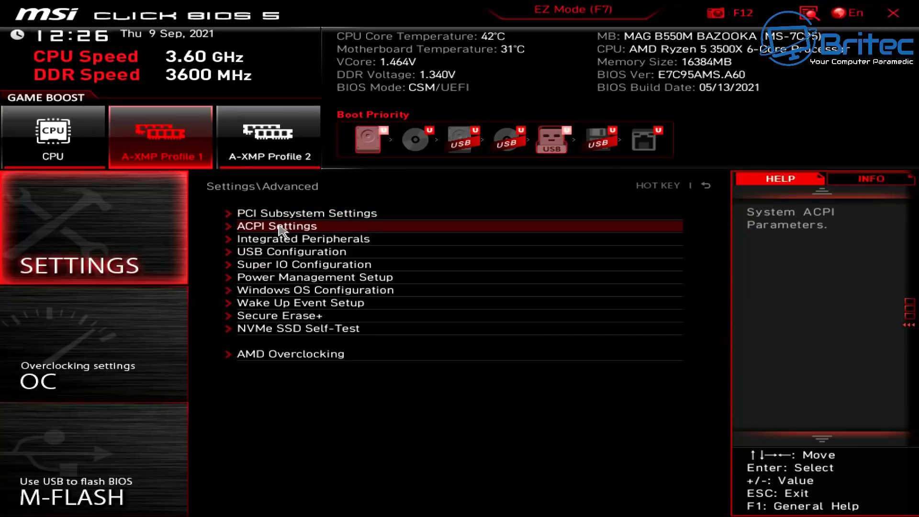
left_click(305, 293)
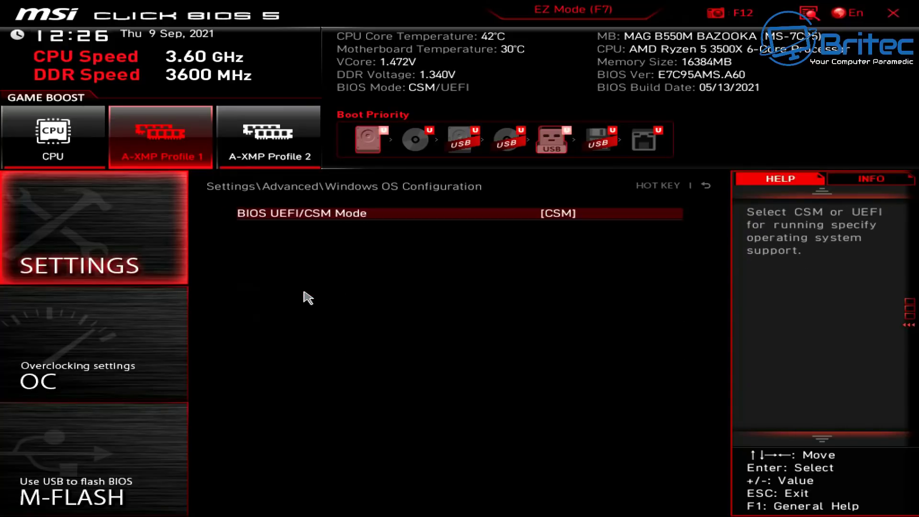
left_click(336, 220)
left_click(366, 294)
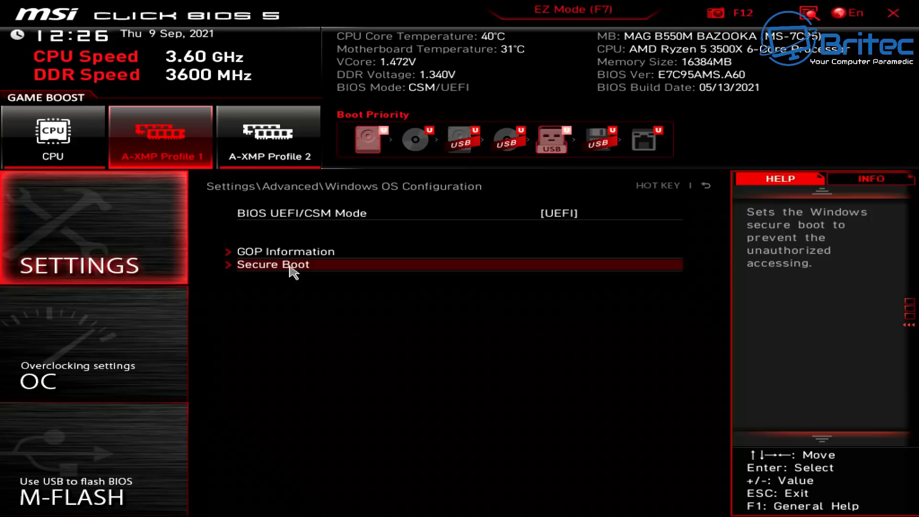
left_click(259, 255)
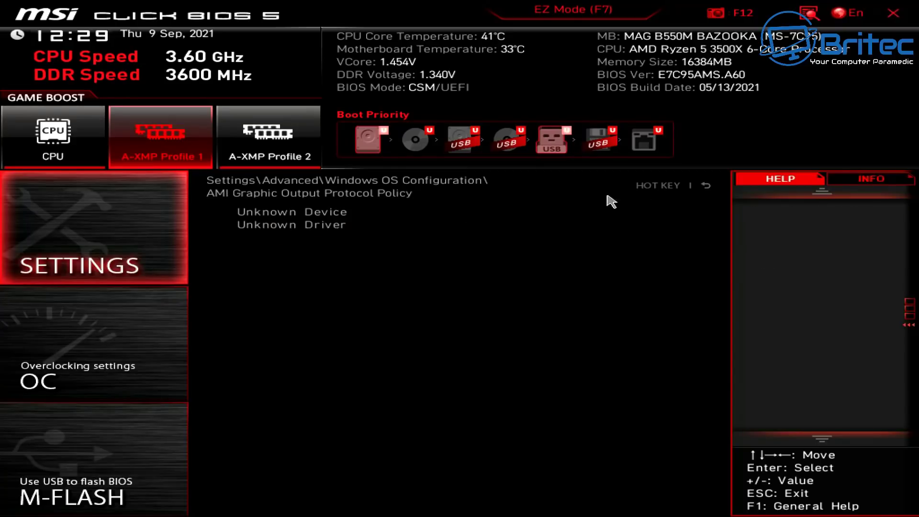
left_click(705, 186)
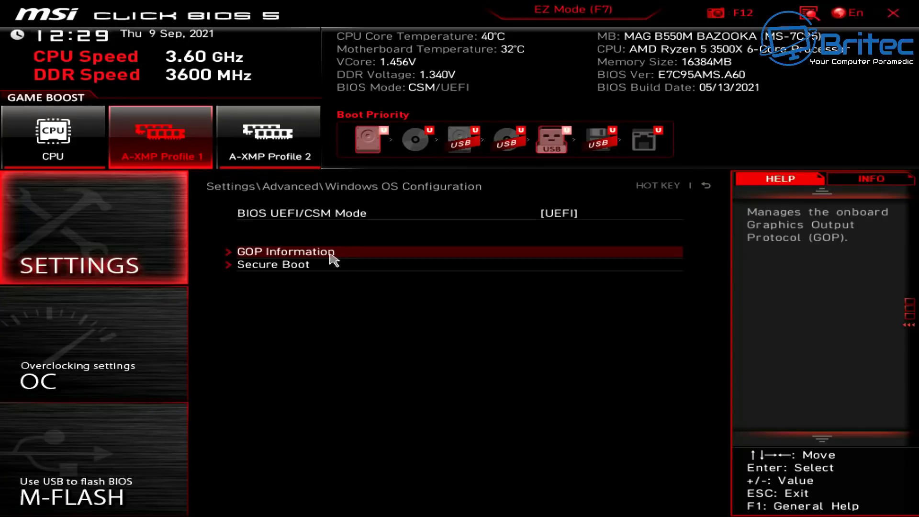
- Enroll all factory default keys in the Secure Boot Key Management, declining the reset without saving, and repeat the enrolment
left_click(303, 271)
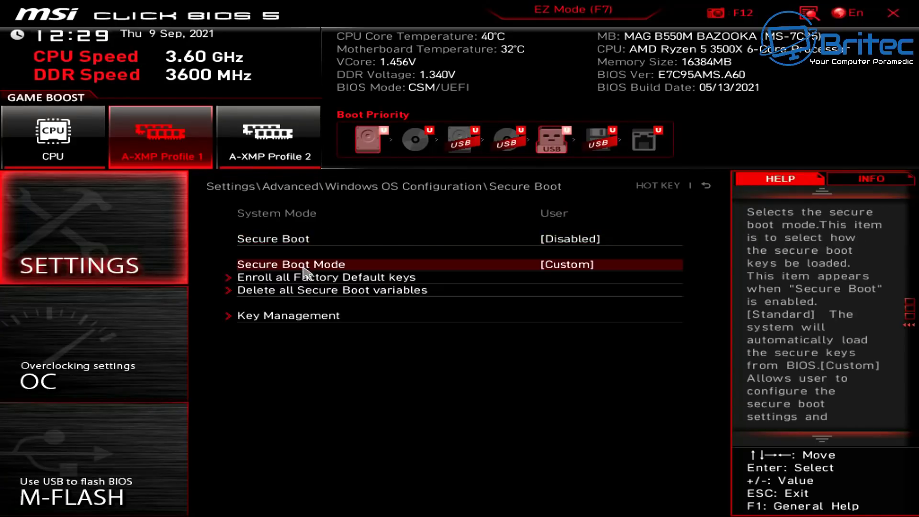
left_click(278, 320)
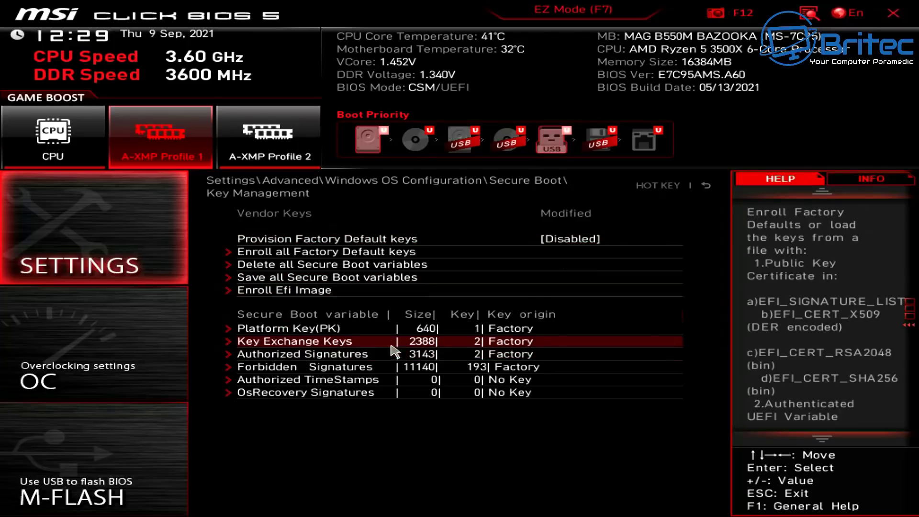
left_click(337, 257)
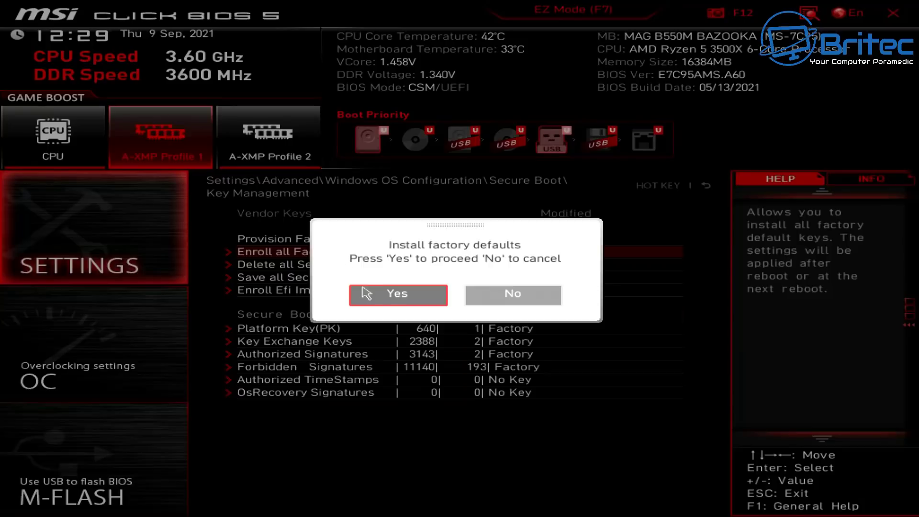
left_click(389, 299)
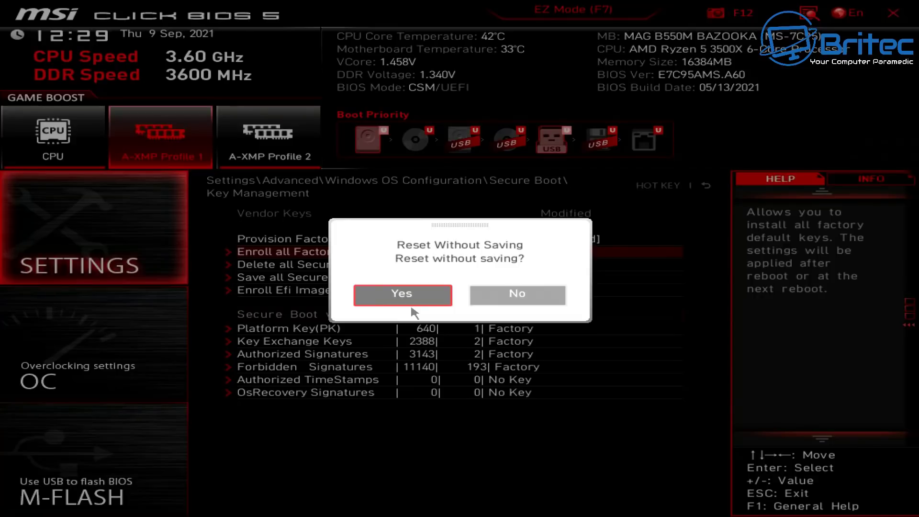
left_click(484, 307)
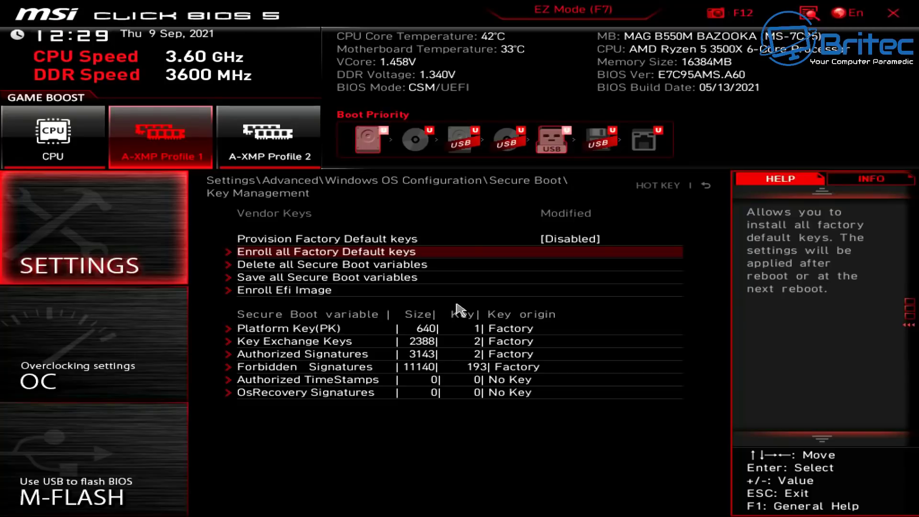
left_click(355, 253)
left_click(385, 297)
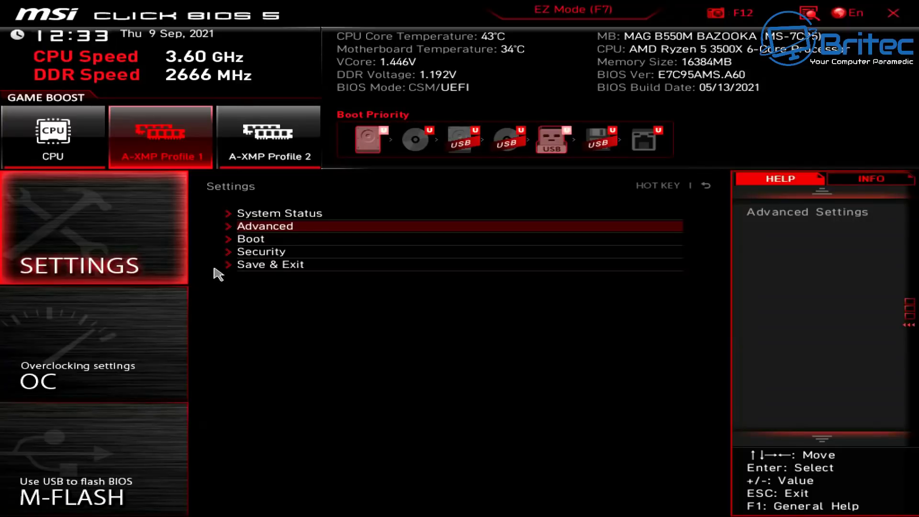
- Set Secure Boot to Enabled in the Secure Boot page of the advanced Windows OS Configuration
left_click(269, 230)
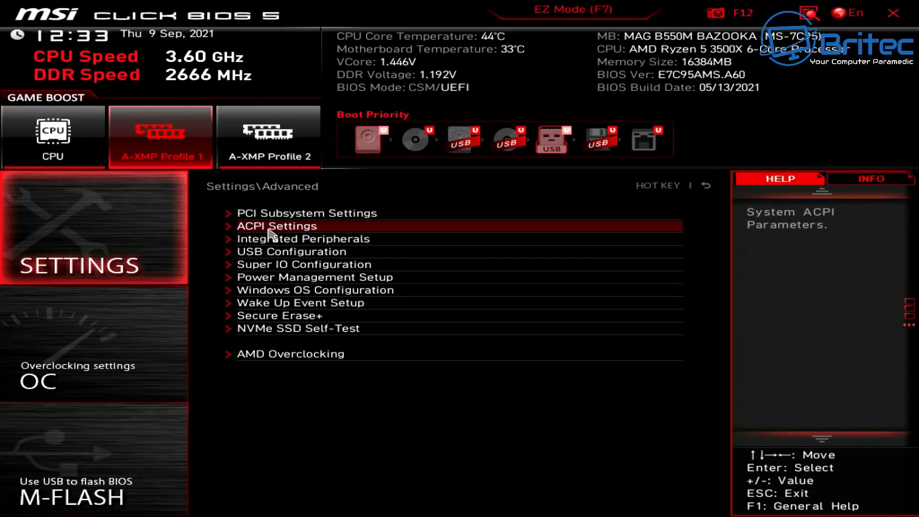
left_click(276, 293)
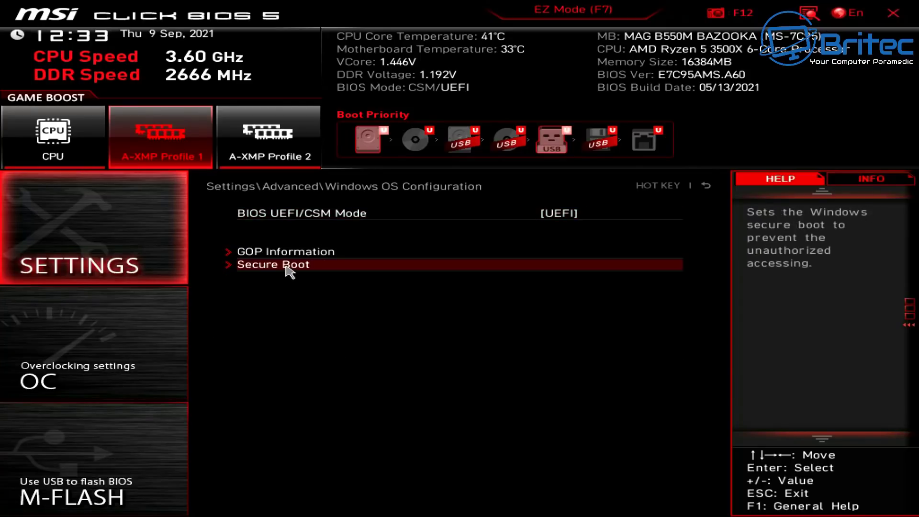
left_click(290, 270)
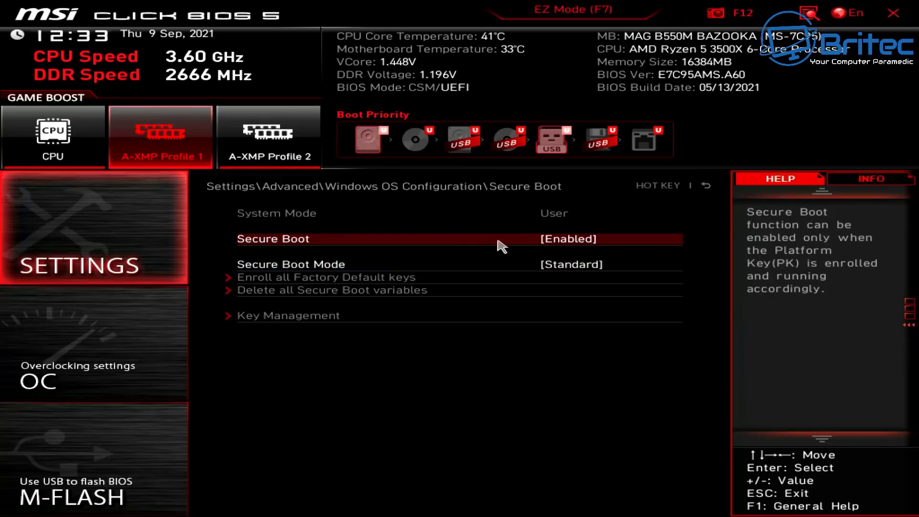
- Set Security Device Support to Enable in the Trusted Computing page of the security settings
left_click(118, 260)
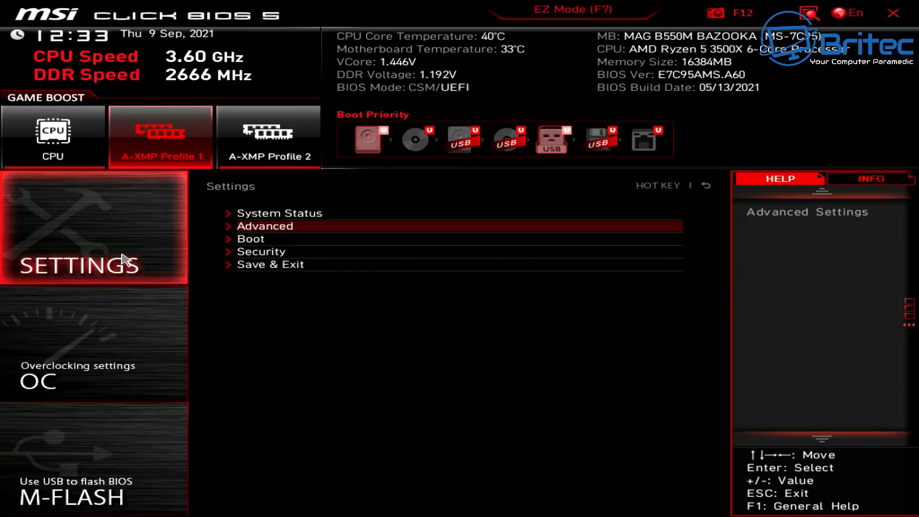
left_click(261, 254)
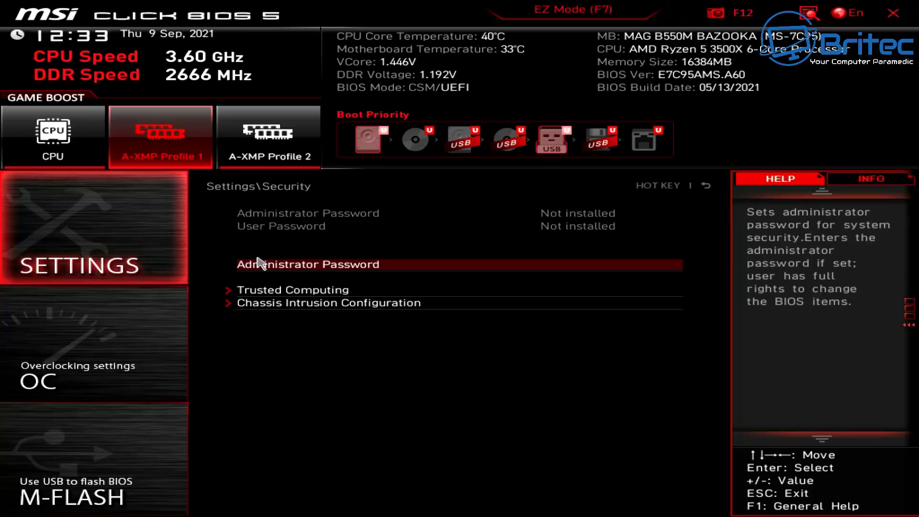
left_click(282, 297)
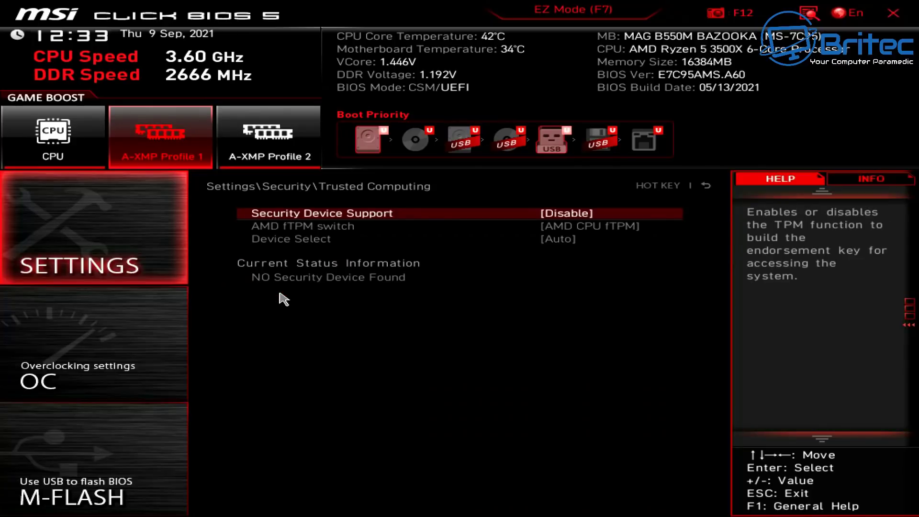
left_click(573, 214)
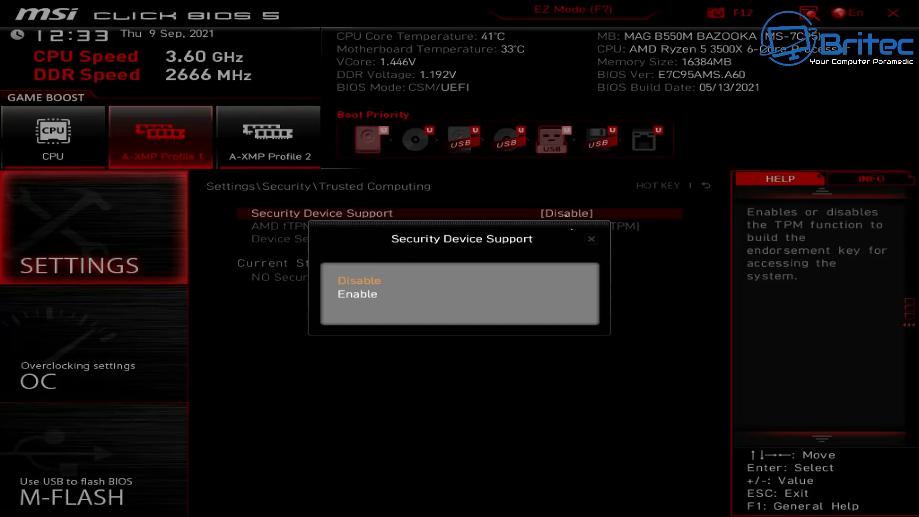
left_click(367, 294)
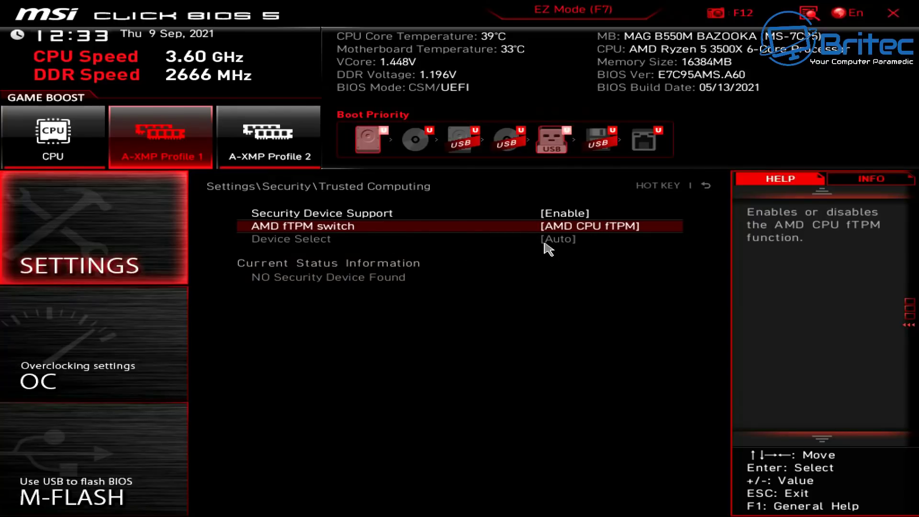
- Make the UEFI USB Key drive Boot Option #1 in the boot settings
left_click(106, 252)
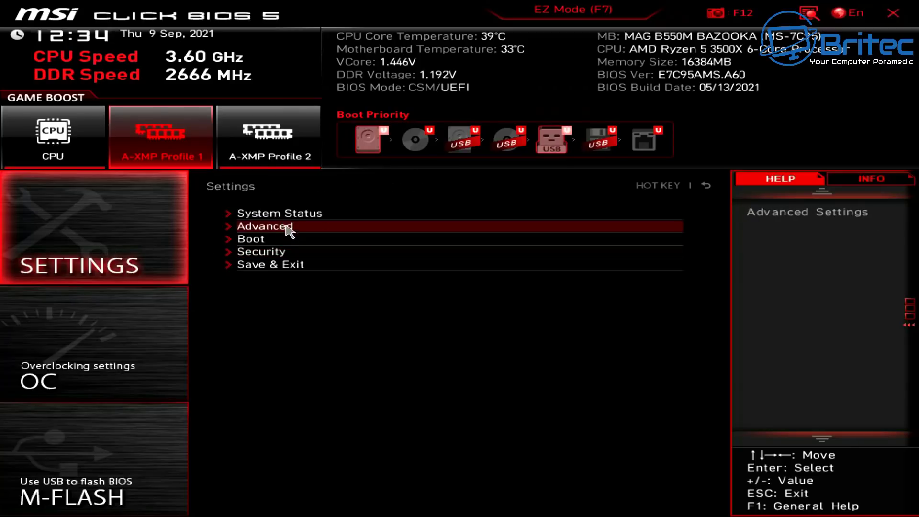
key("Up")
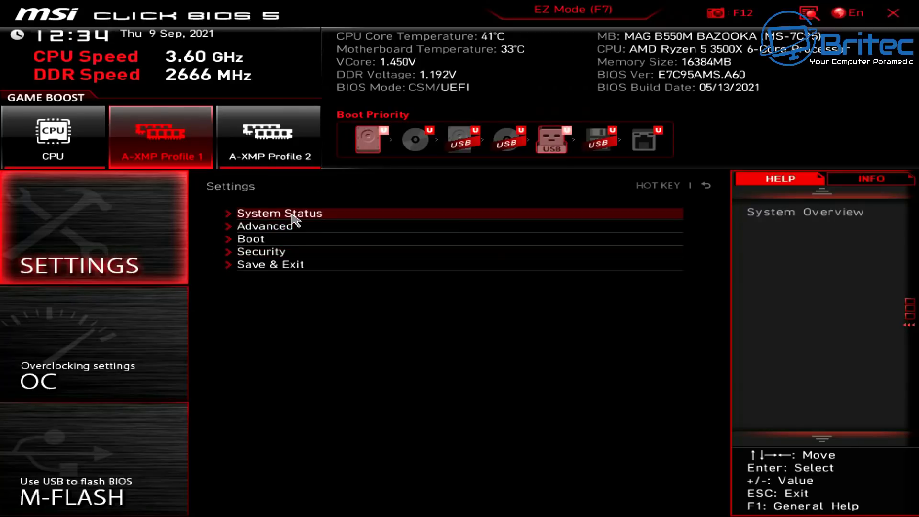
left_click(263, 239)
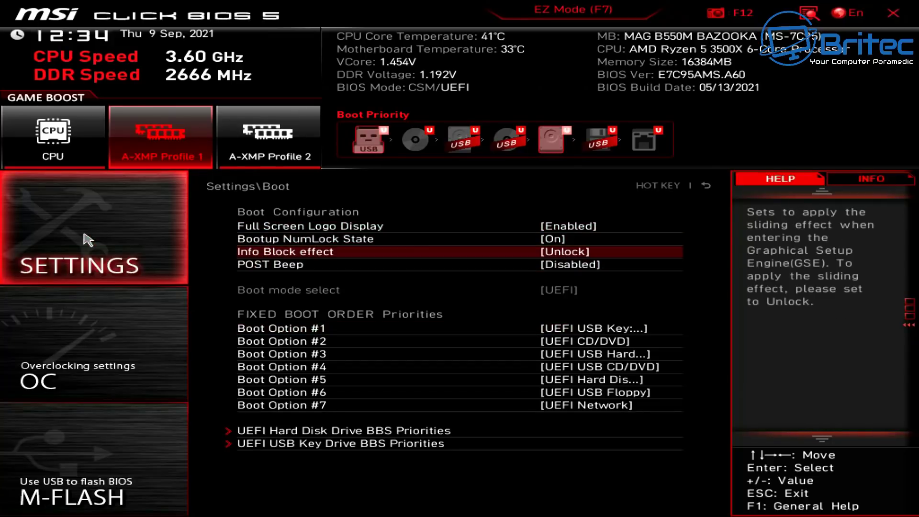
- Save the BIOS configuration changes and reboot, confirming the listed changes
left_click(85, 235)
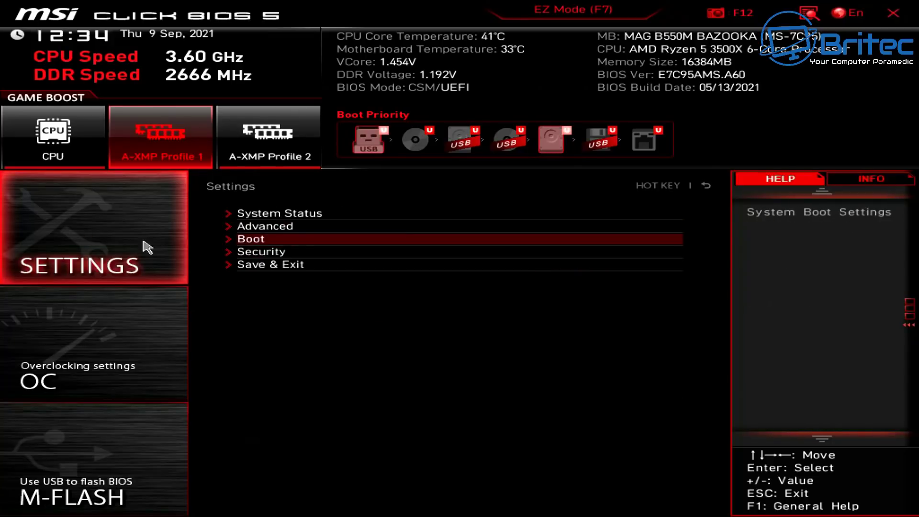
left_click(259, 266)
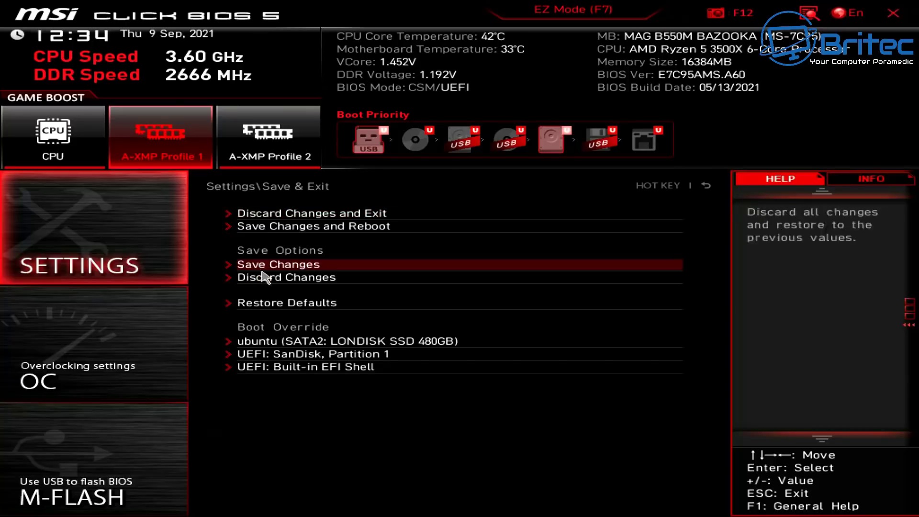
left_click(329, 230)
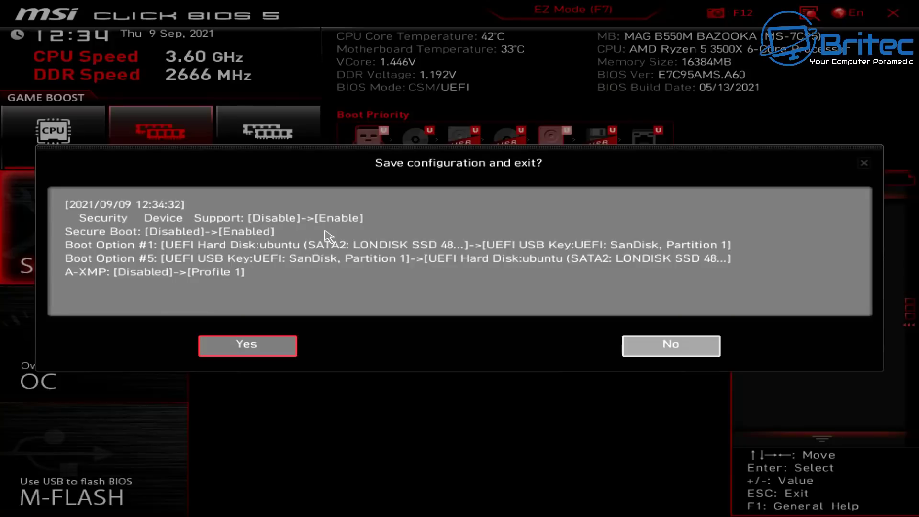
left_click(243, 348)
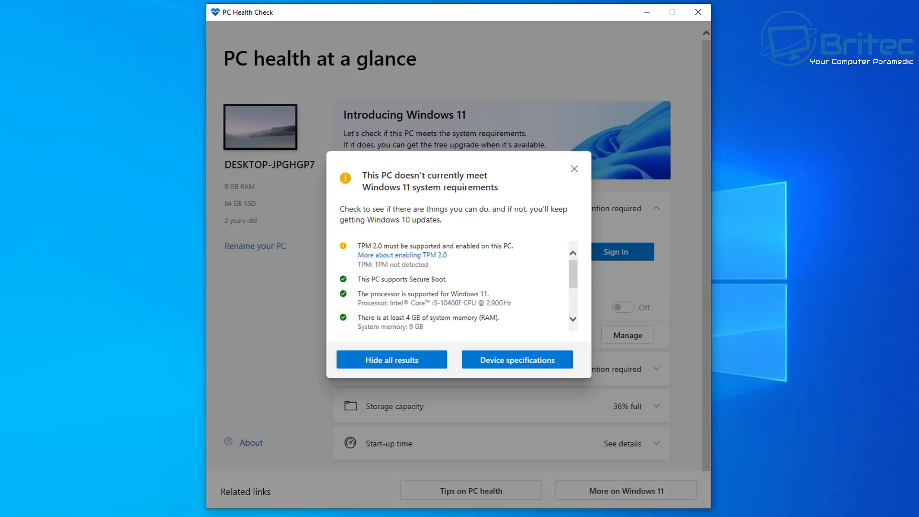
- Run the Windows 11 compatibility check again in PC Health Check, review all requirement results, and close the app
left_click(389, 360)
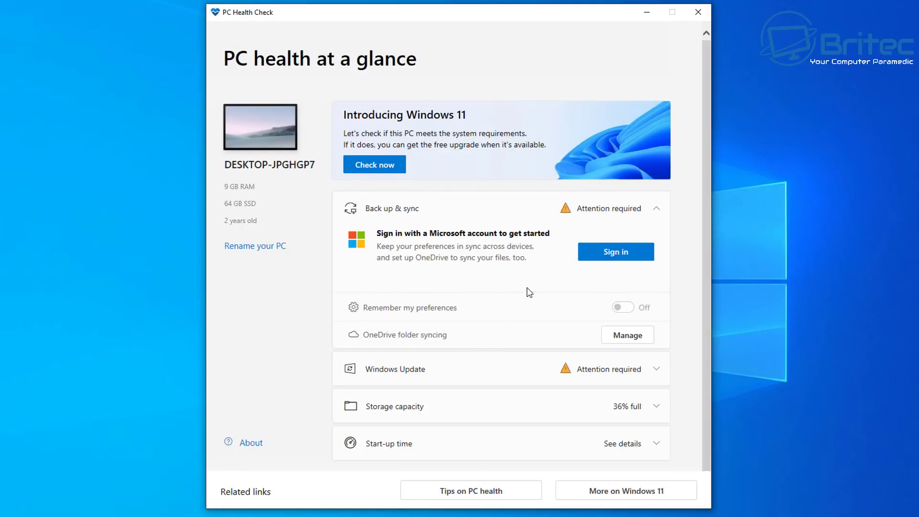
left_click(377, 168)
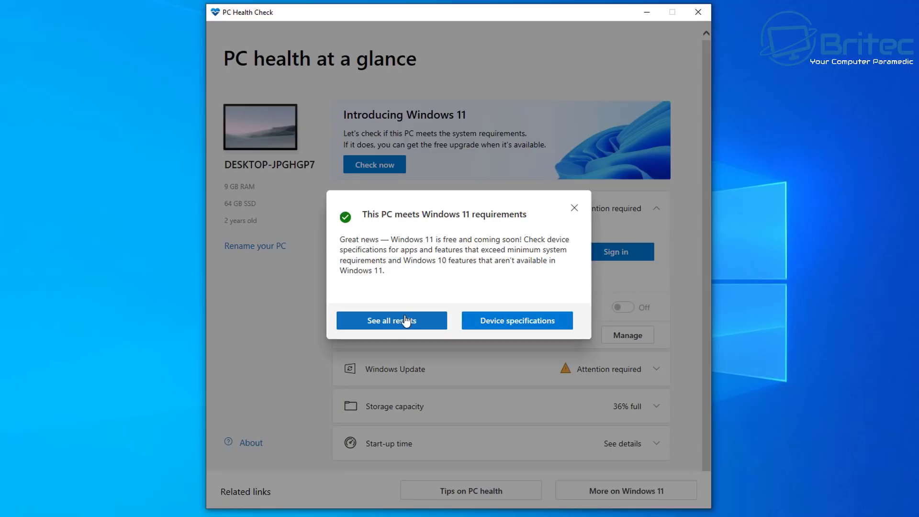
left_click(389, 328)
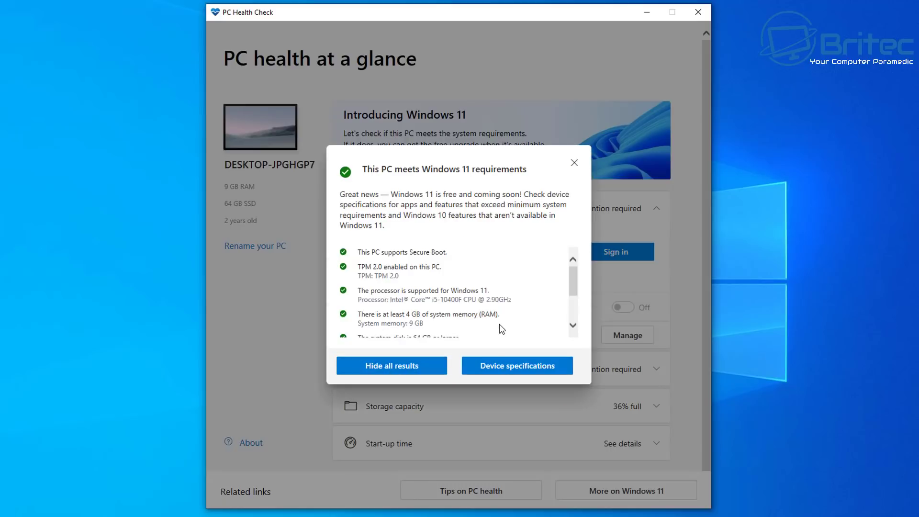
triple_click(574, 289)
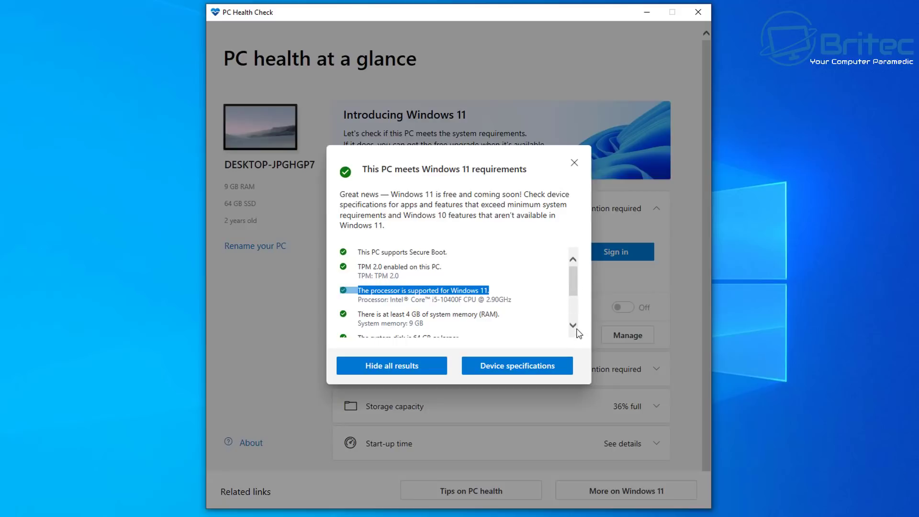
scroll(575, 327, "down", 1)
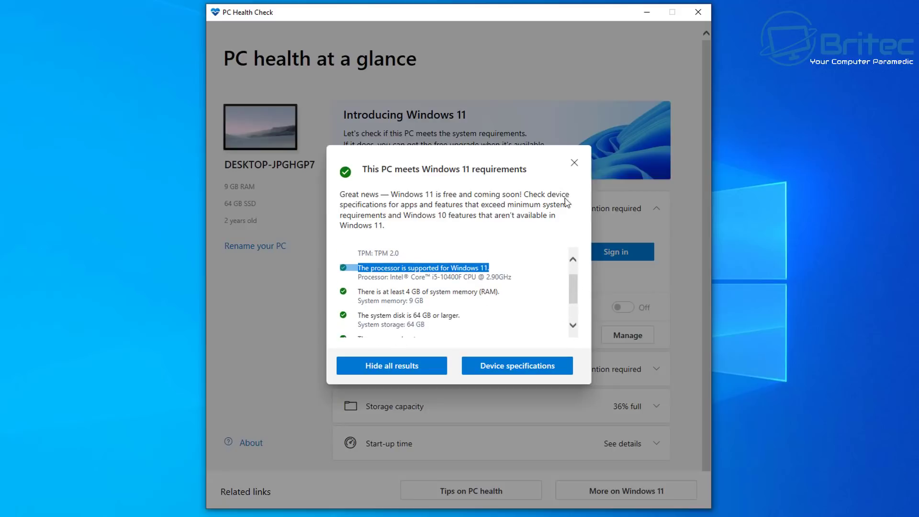
left_click(574, 163)
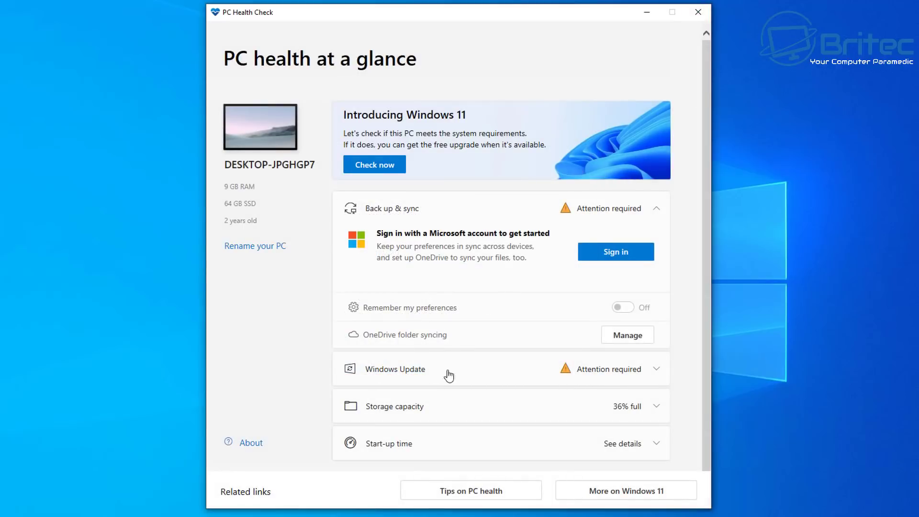
left_click(697, 12)
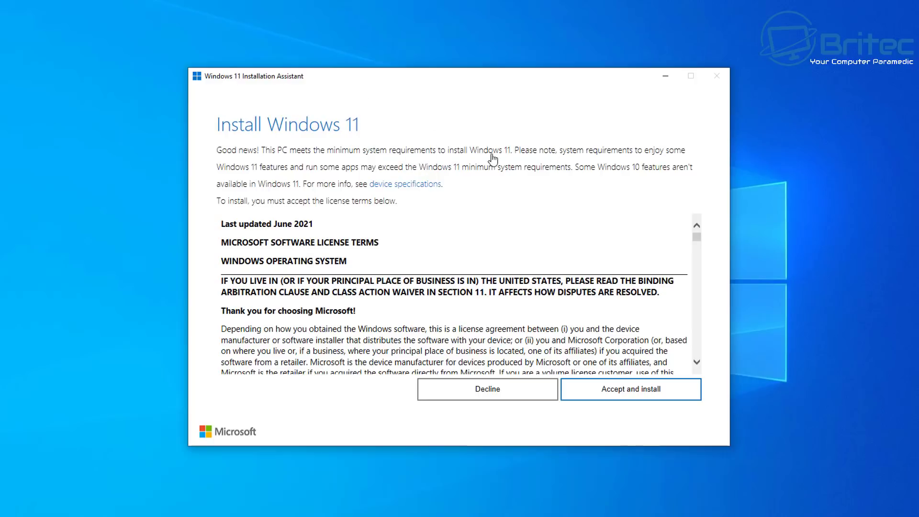
- Accept the licence terms in the Windows 11 Installation Assistant, install Windows 11, and restart the PC immediately
left_click(622, 393)
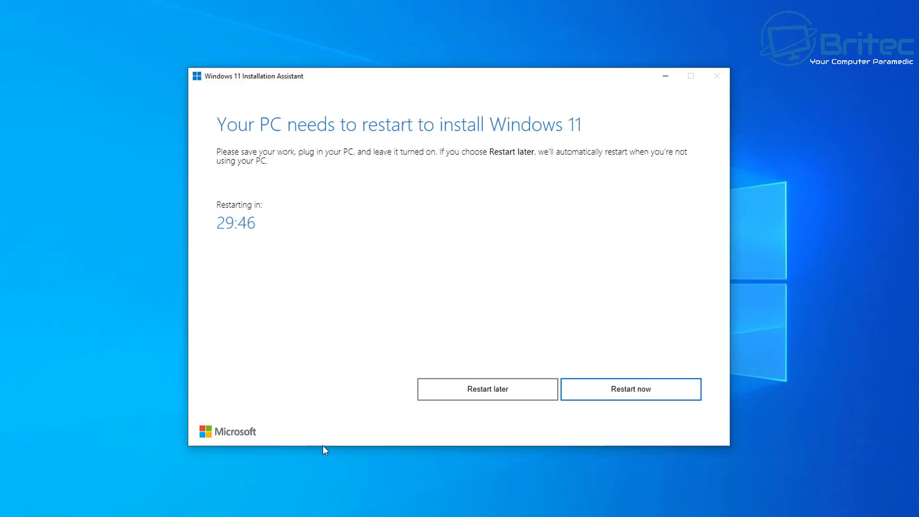
left_click(637, 393)
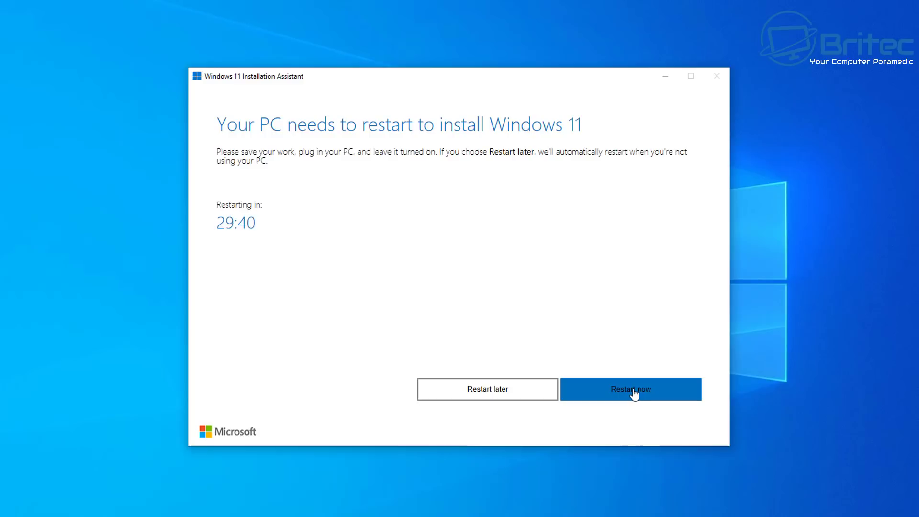
left_click(634, 393)
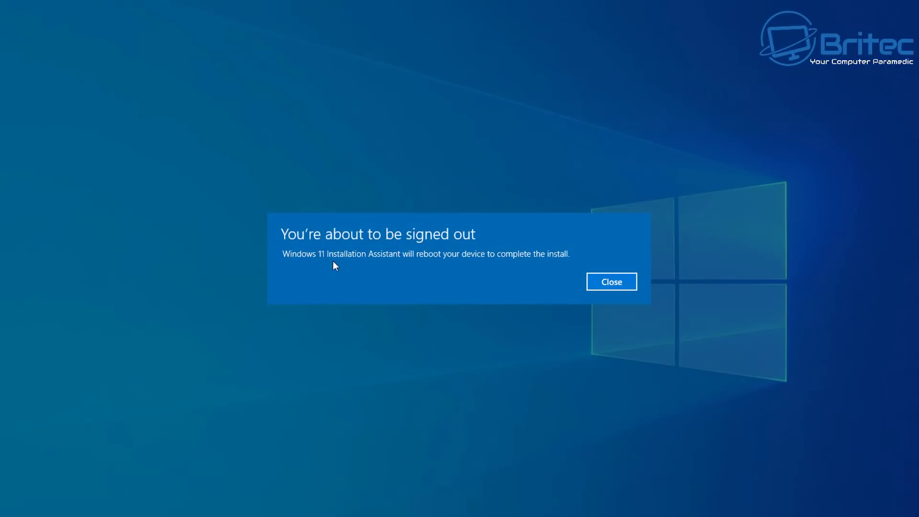
left_click(619, 283)
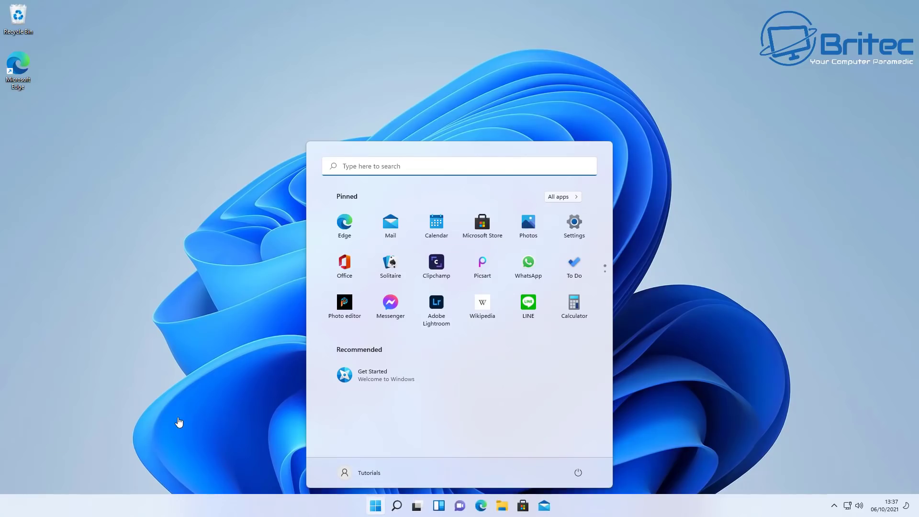
- Run winver to view the installed Windows version in the About Windows dialog, and close the dialog
left_click(189, 383)
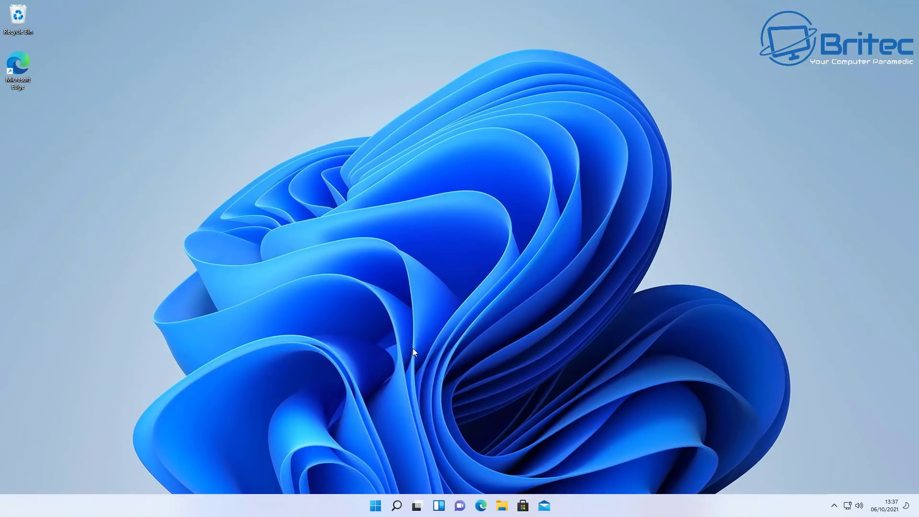
left_click(397, 507)
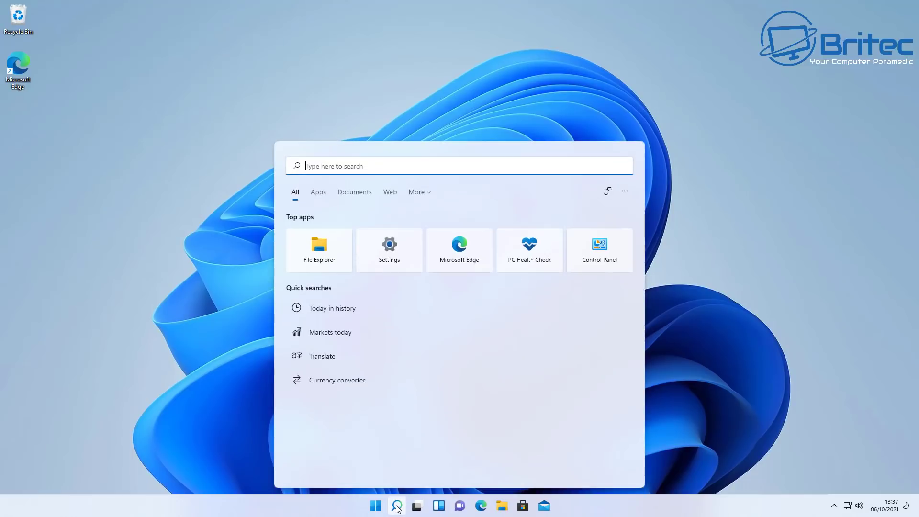
type("winver")
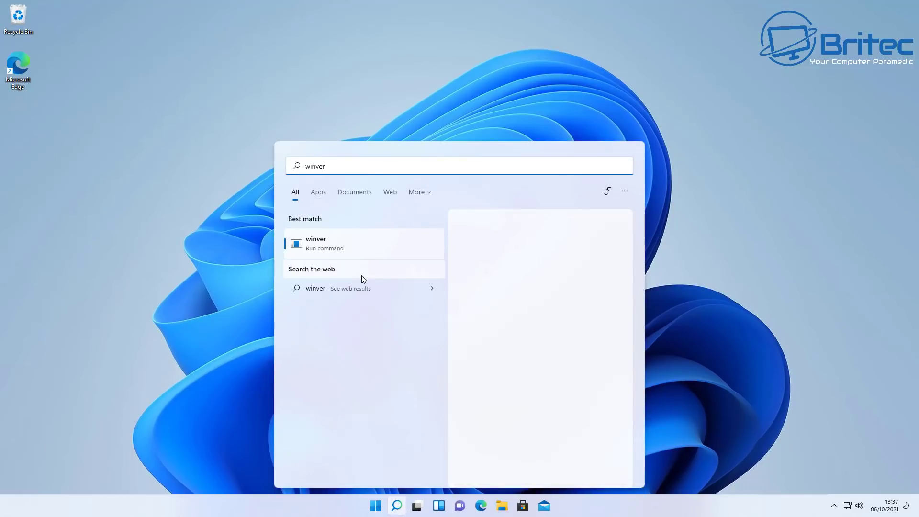
left_click(341, 249)
left_click(316, 240)
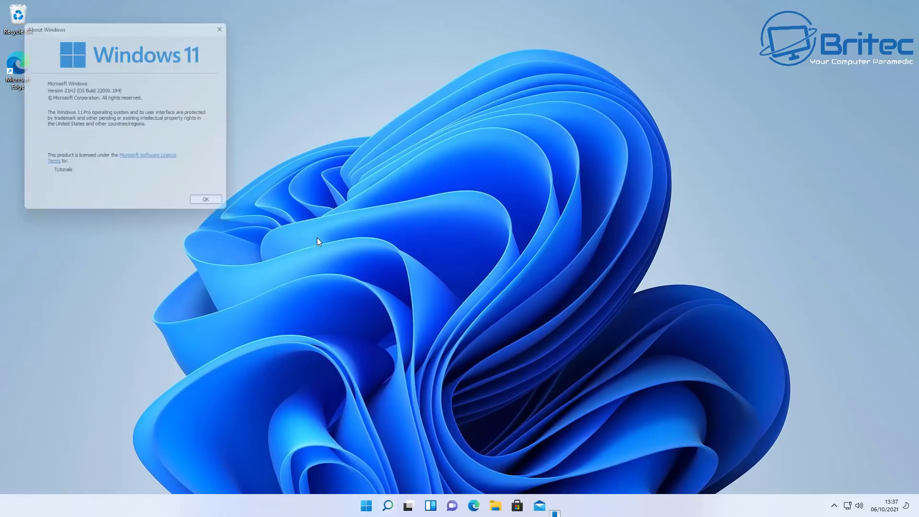
left_click_drag(135, 28, 474, 135)
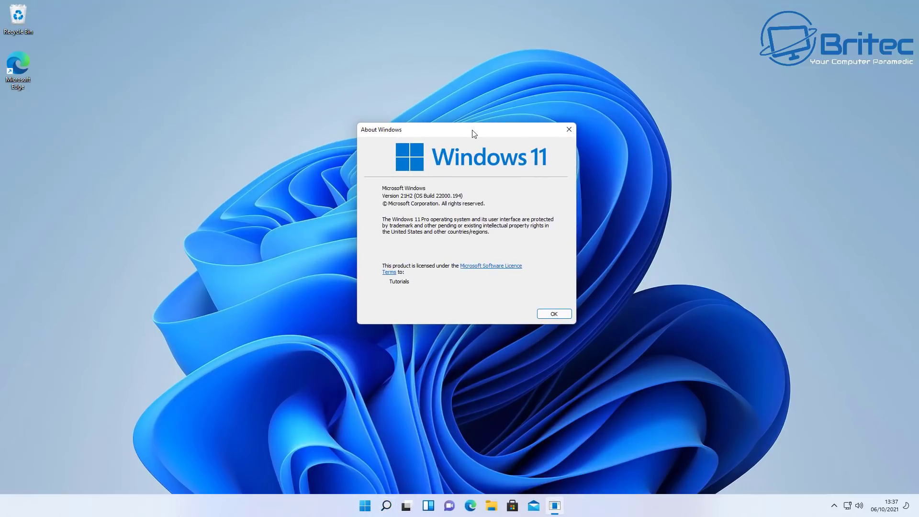
left_click(567, 314)
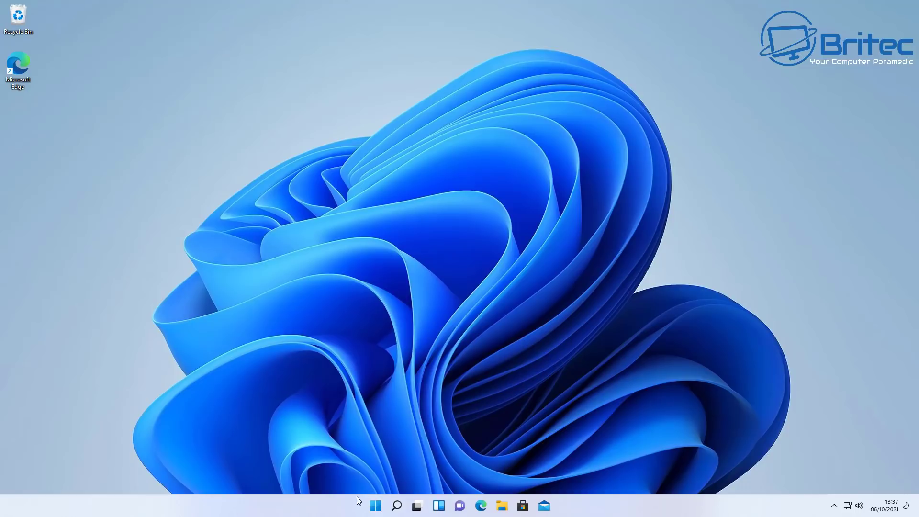
- Look at the new File Explorer window with its Quick access folders and close it
left_click(375, 505)
left_click(481, 501)
left_click(502, 506)
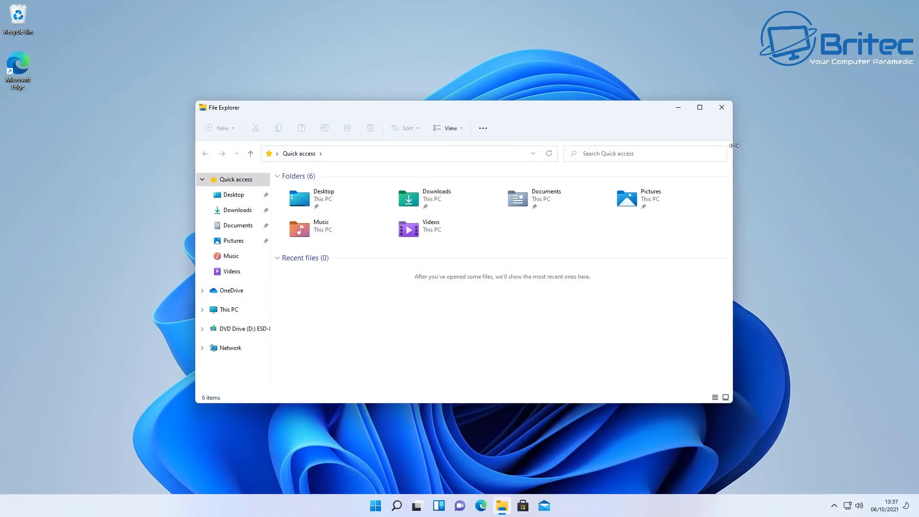
left_click(722, 107)
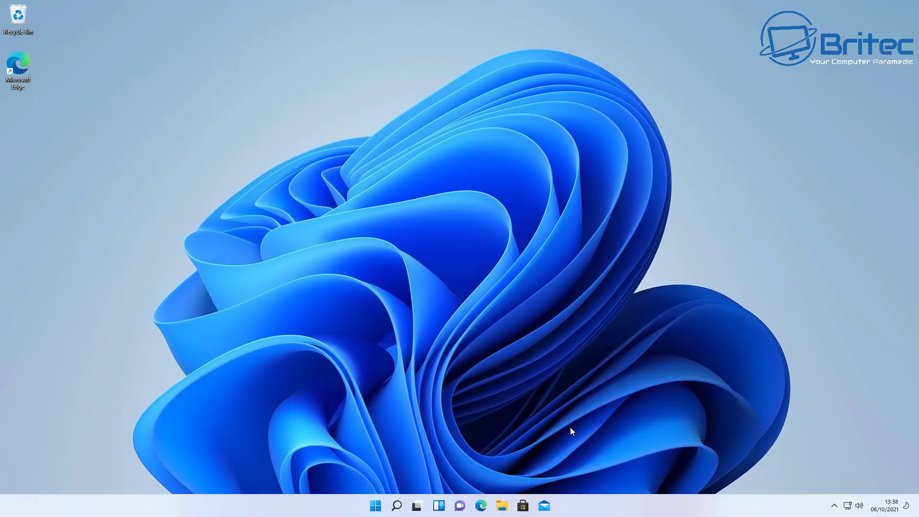